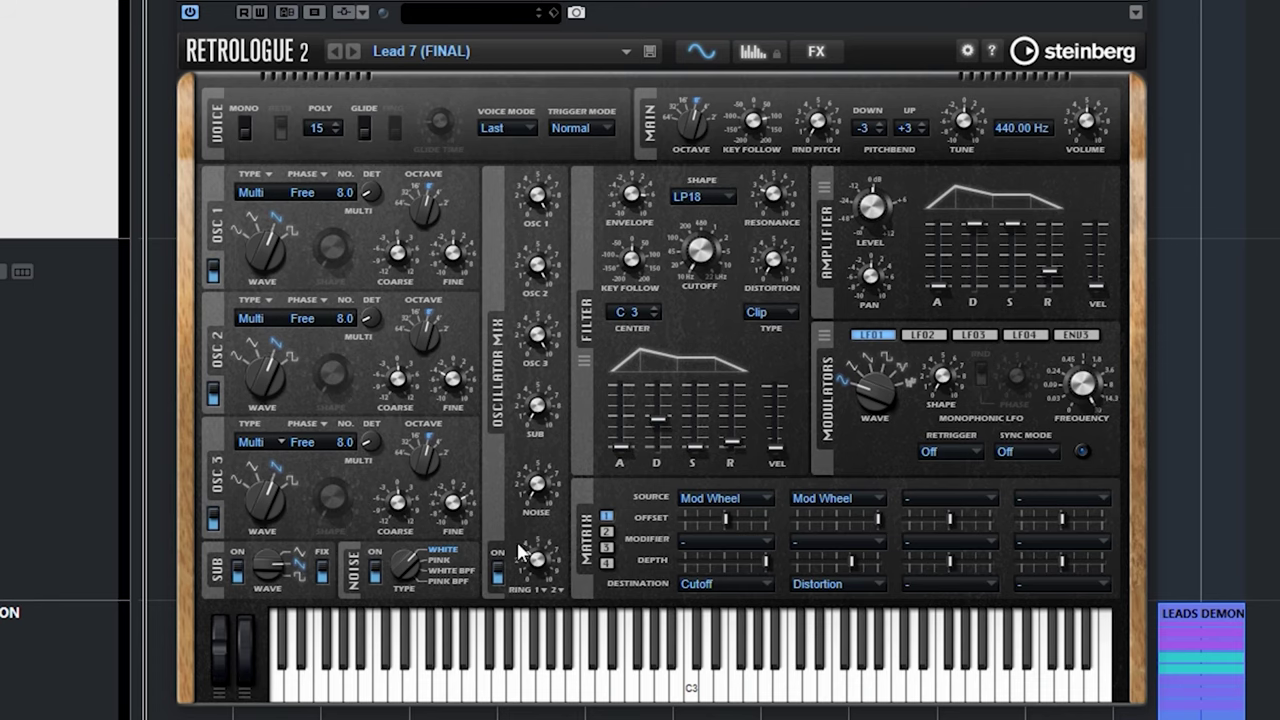
Step: Turn the Ring Mod level knob down to 0 %
mouse_move(541, 570)
left_click_drag(547, 568, 480, 653)
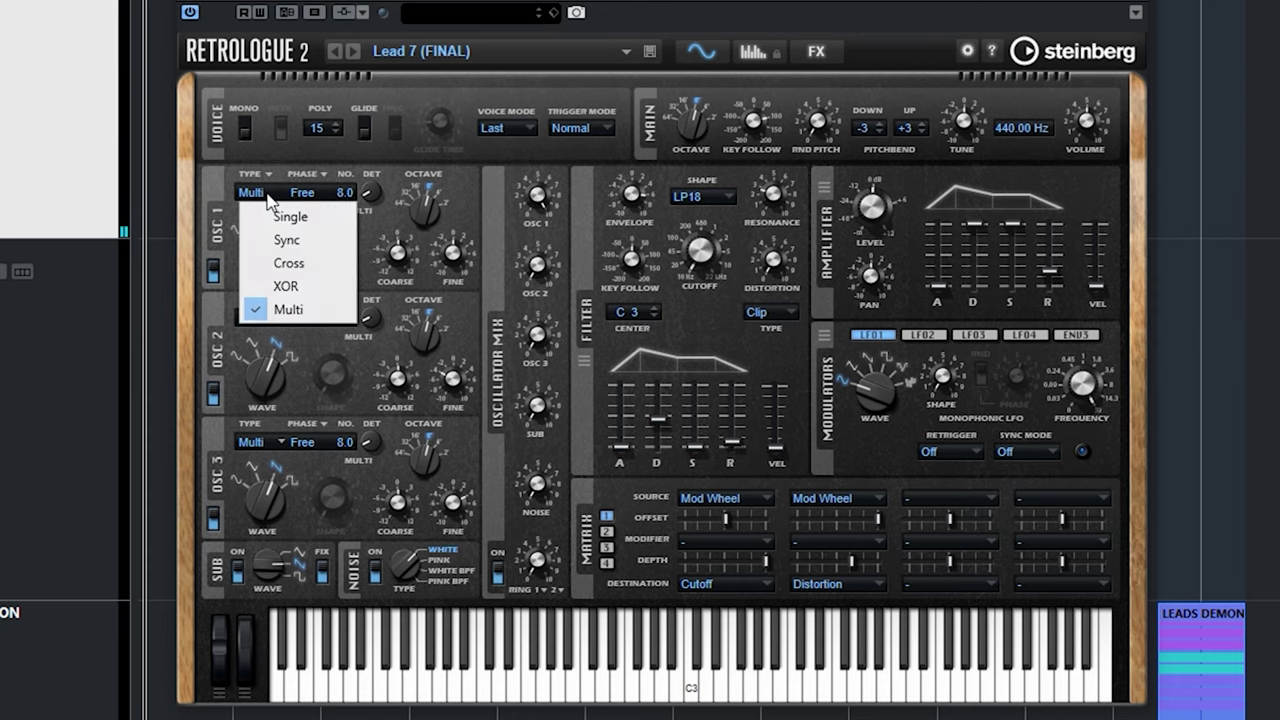
Step: Confirm Multi as the OSC 1 type and raise OSC 1 detune from 0 to 13 cent
left_click(320, 162)
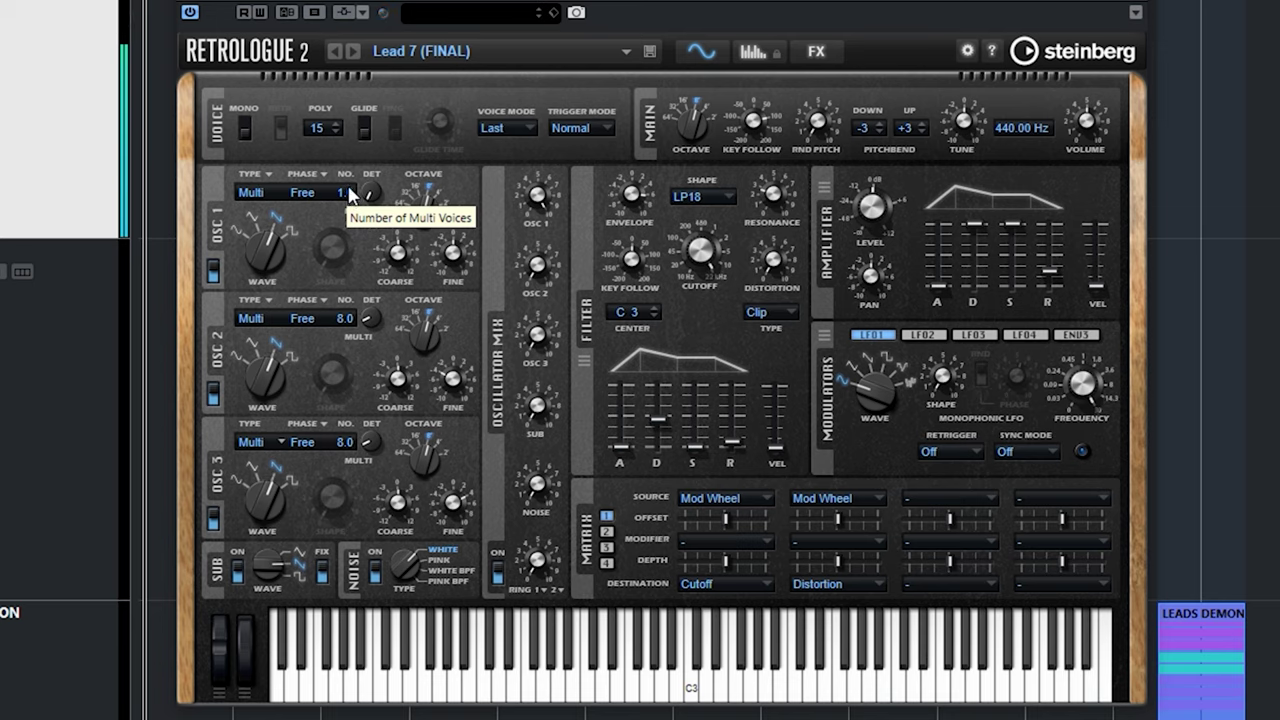
mouse_move(449, 126)
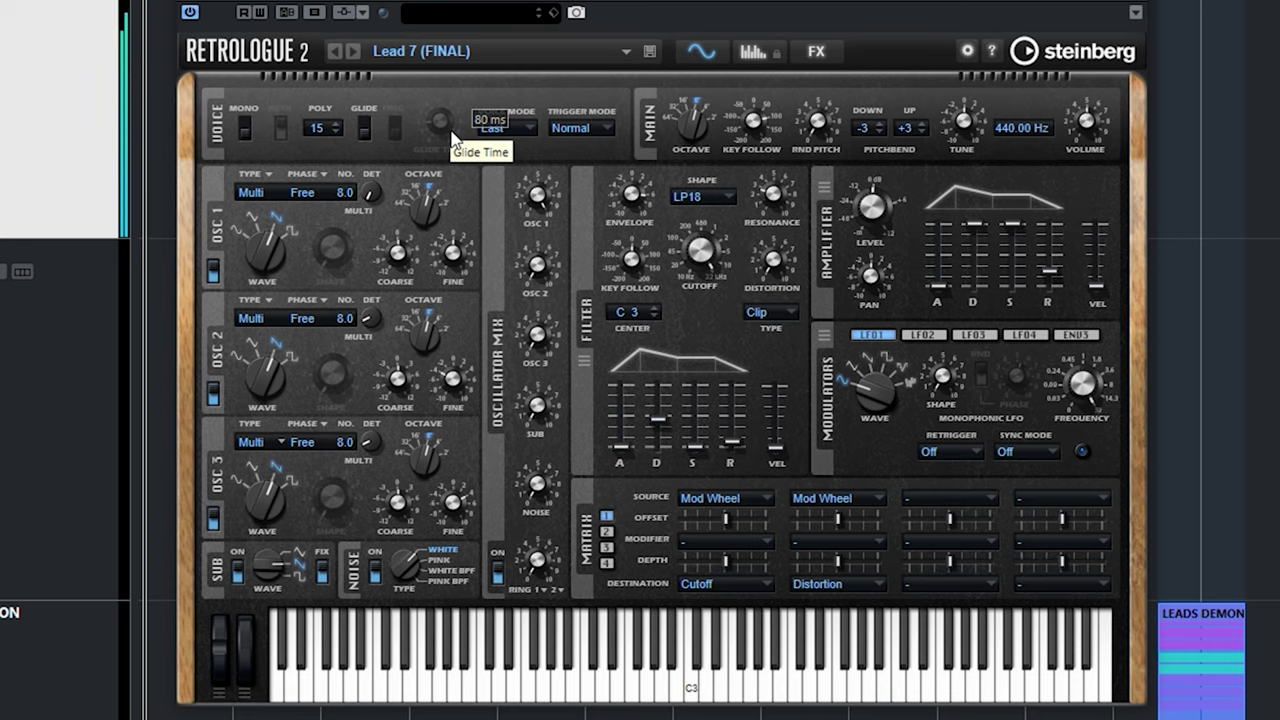
mouse_move(372, 192)
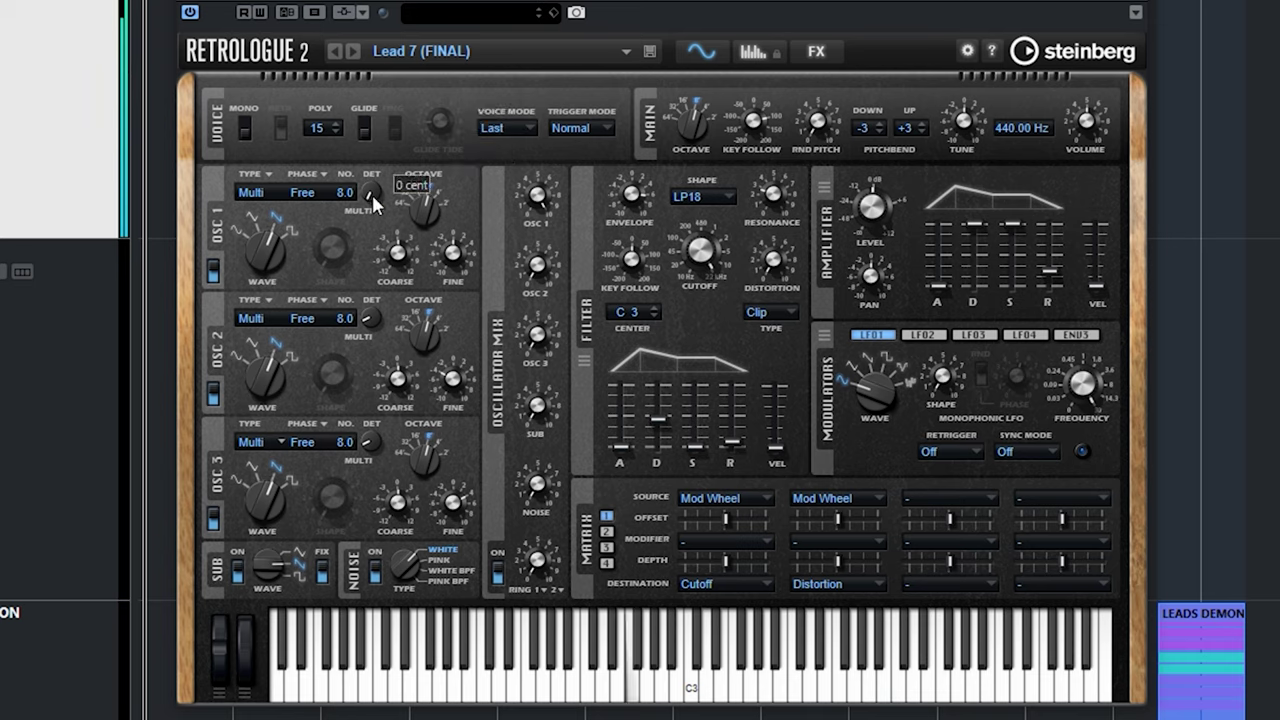
scroll(373, 188, "up", 5)
left_click_drag(374, 176, 374, 167)
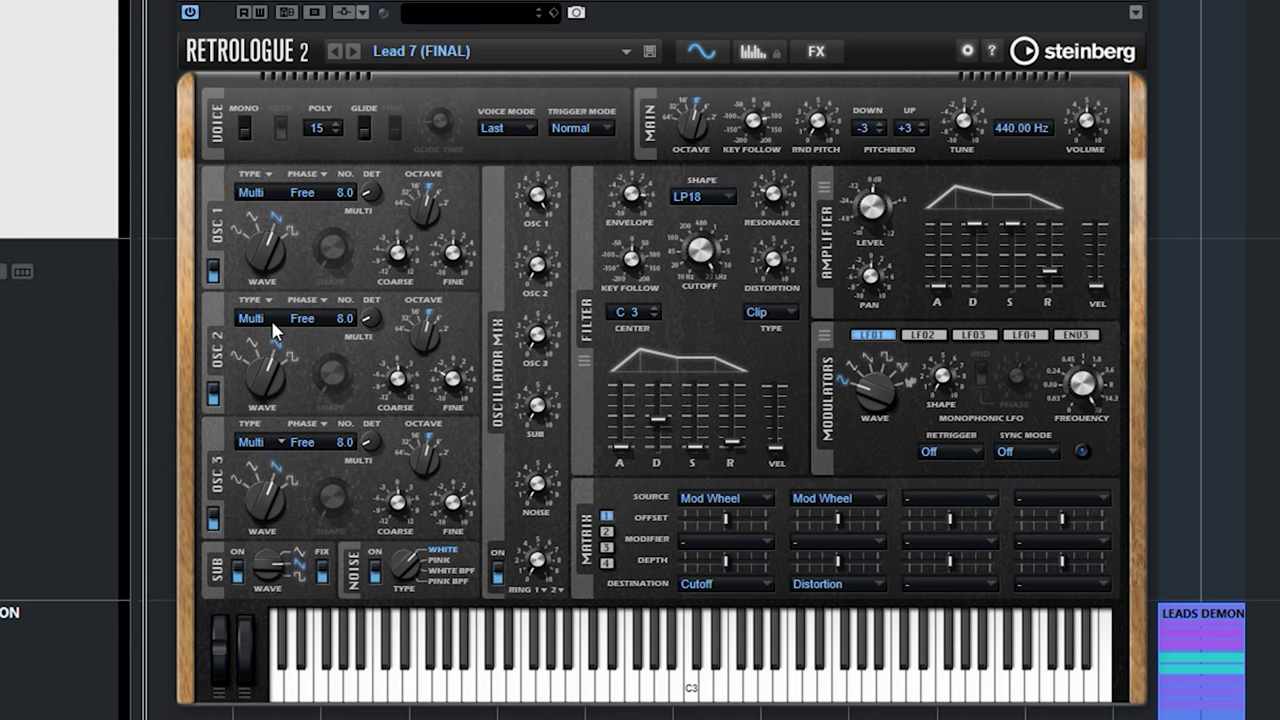
Step: Change oscillator 2 to the Single type and switch off oscillator 3, the sub oscillator and noise
left_click(271, 320)
left_click(292, 340)
left_click(224, 398)
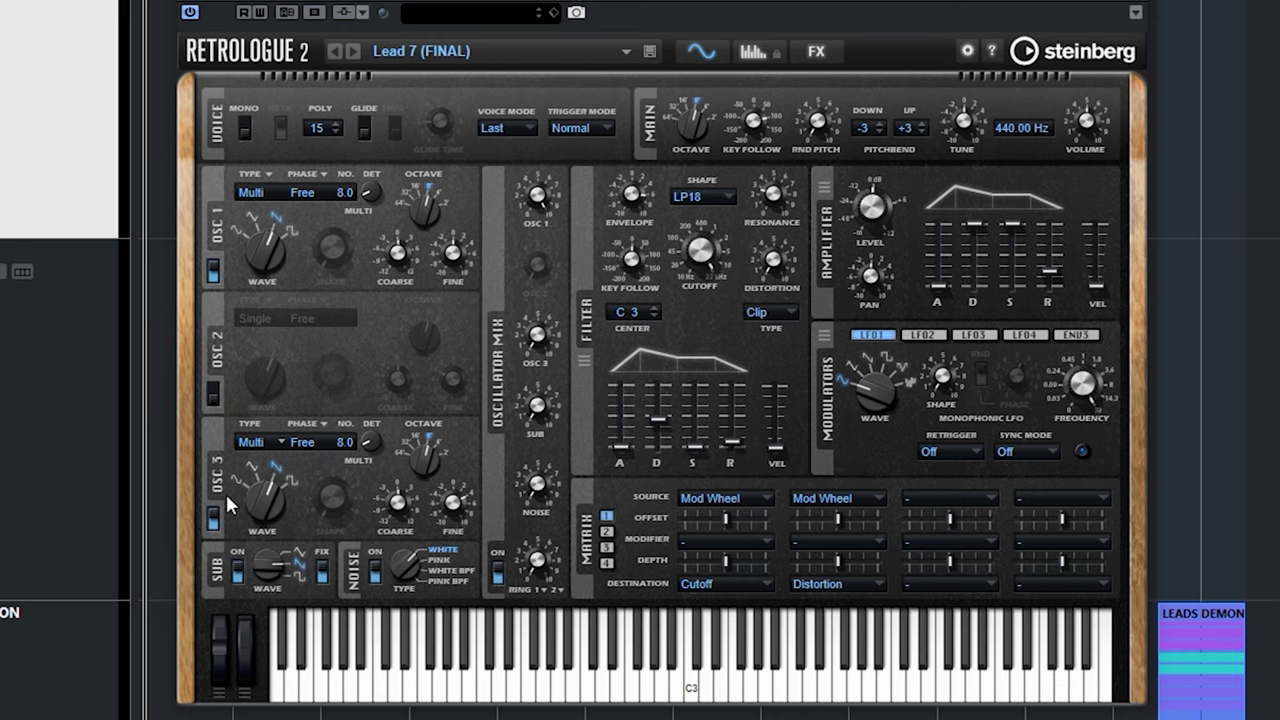
left_click(213, 519)
left_click(237, 568)
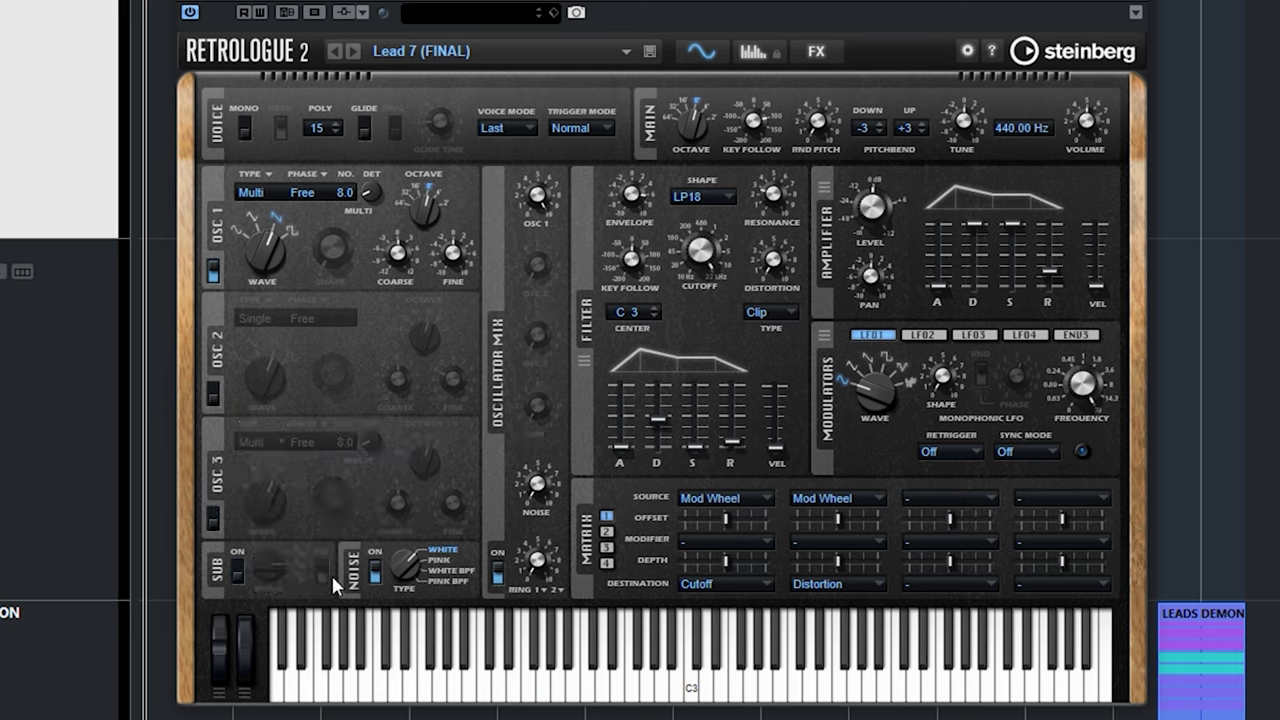
left_click(377, 567)
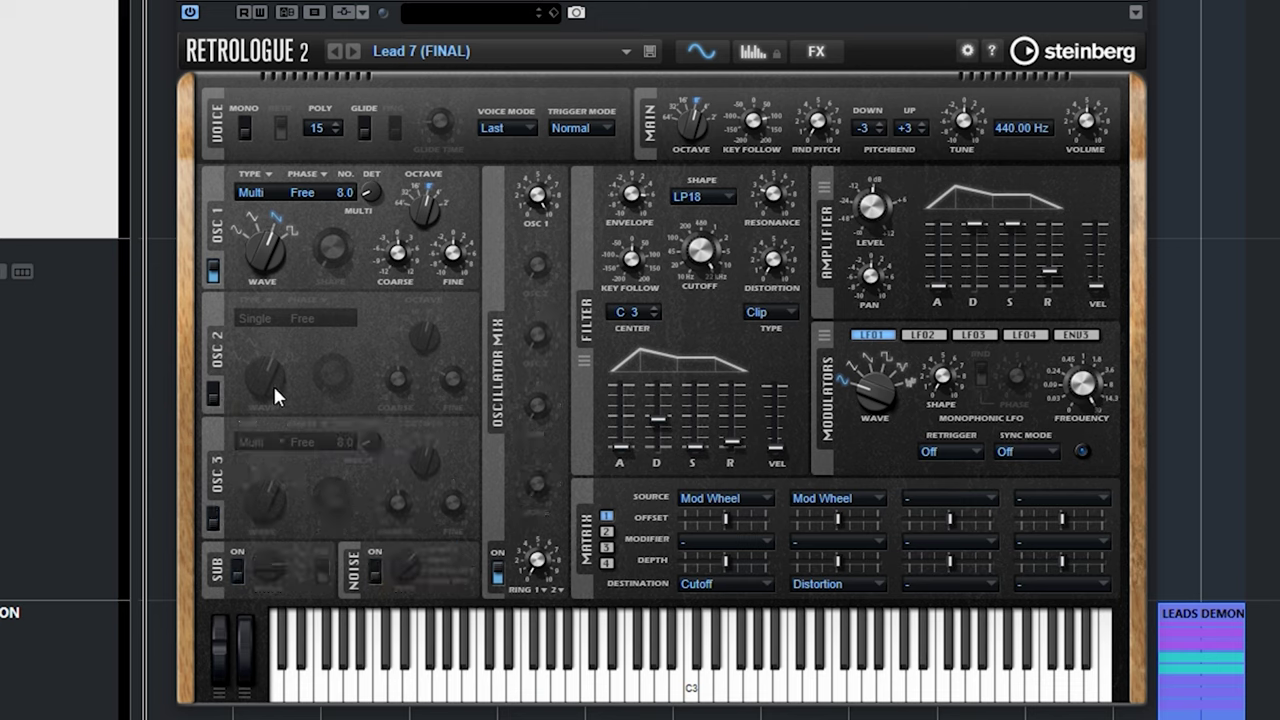
left_click(212, 393)
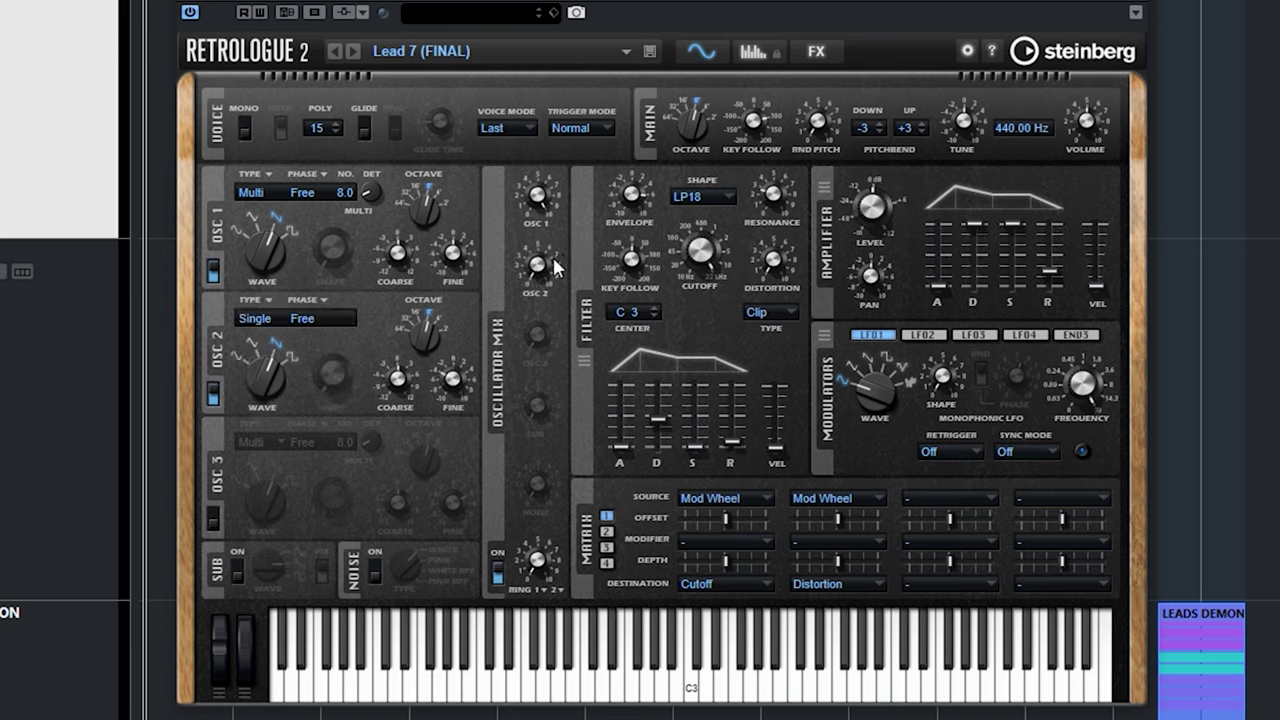
Step: Lower oscillator 2's fine tune to -31 cent
mouse_move(543, 270)
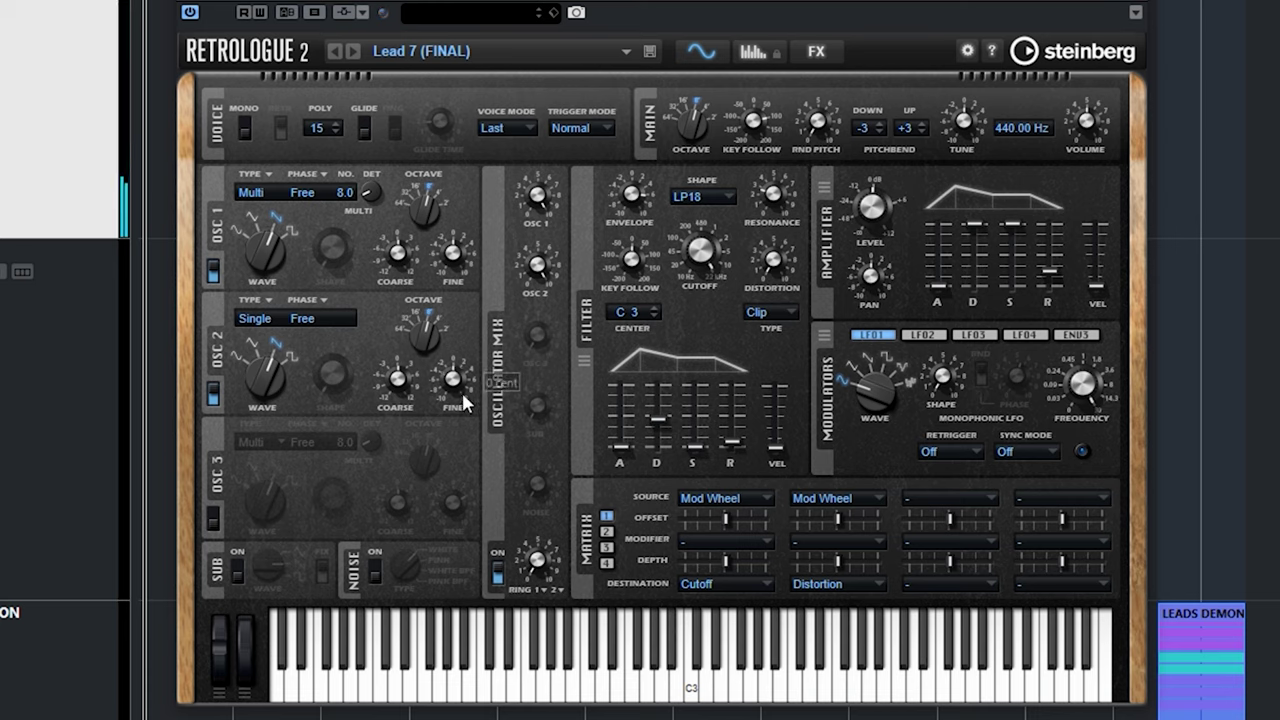
left_click_drag(464, 403, 453, 408)
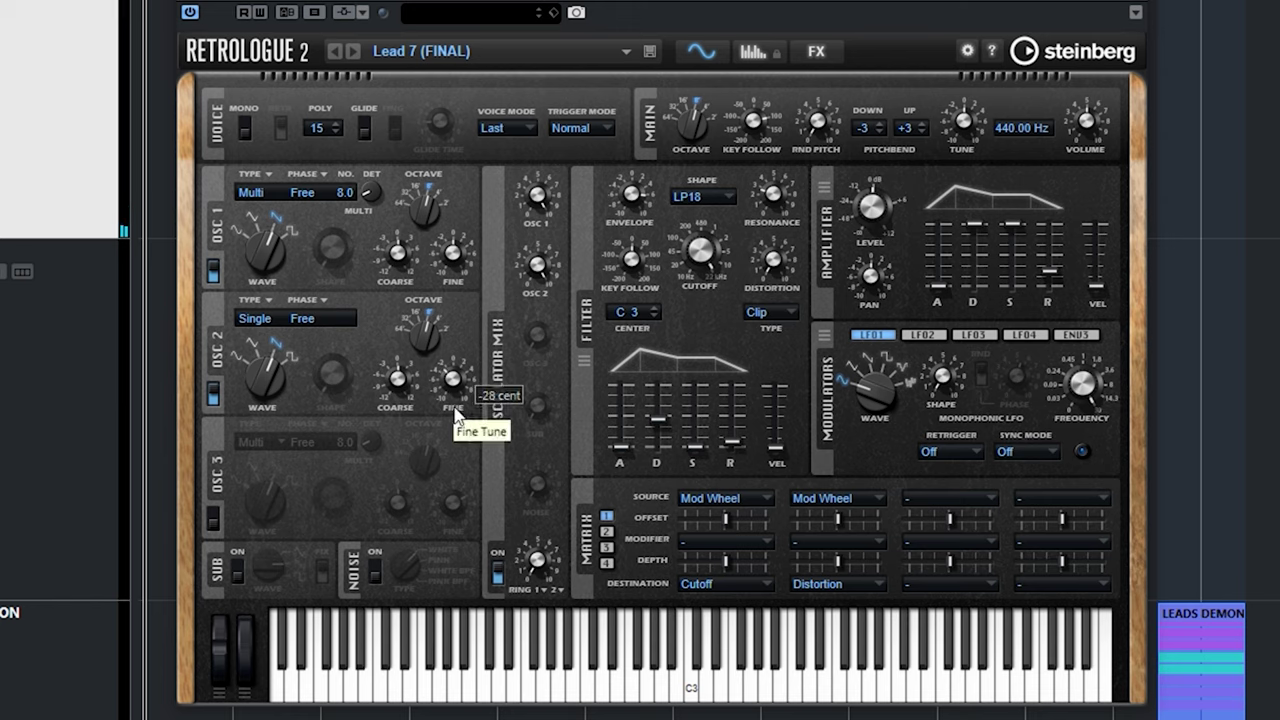
left_click_drag(455, 386, 468, 395)
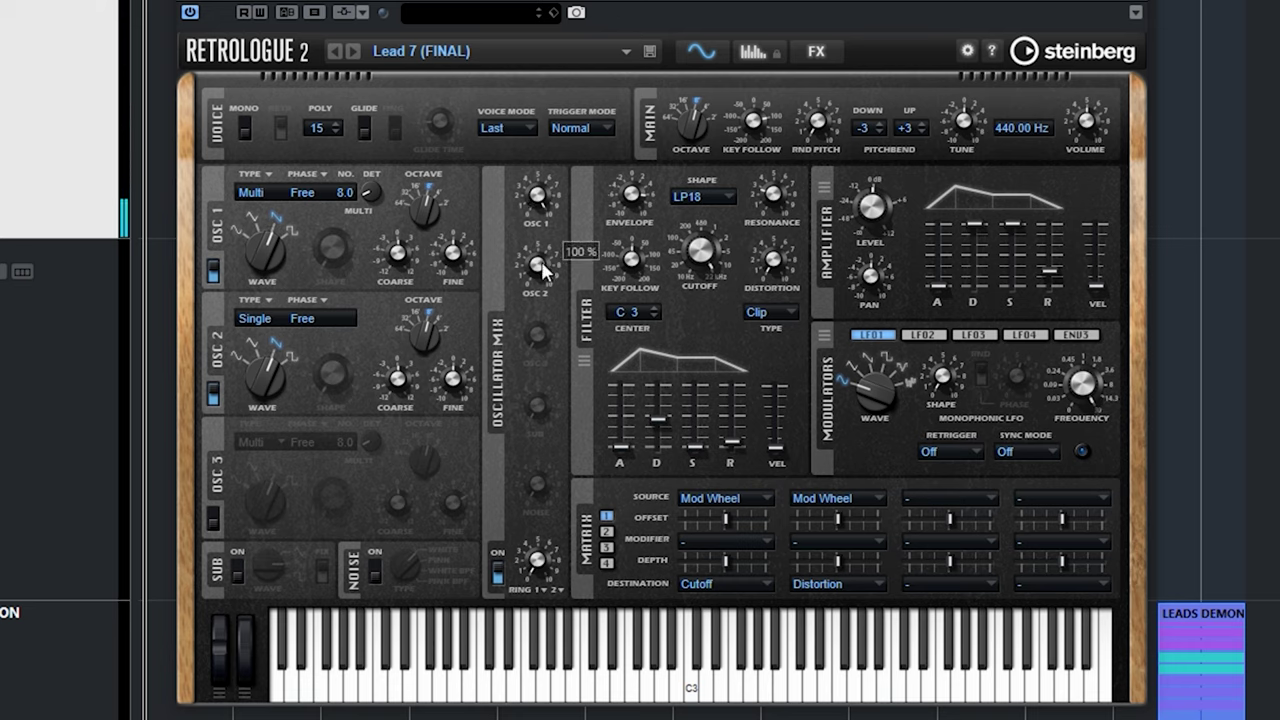
Step: Switch OSC 2 type to Multi and set its voice count (NO.) to 8
left_click(298, 320)
left_click(320, 437)
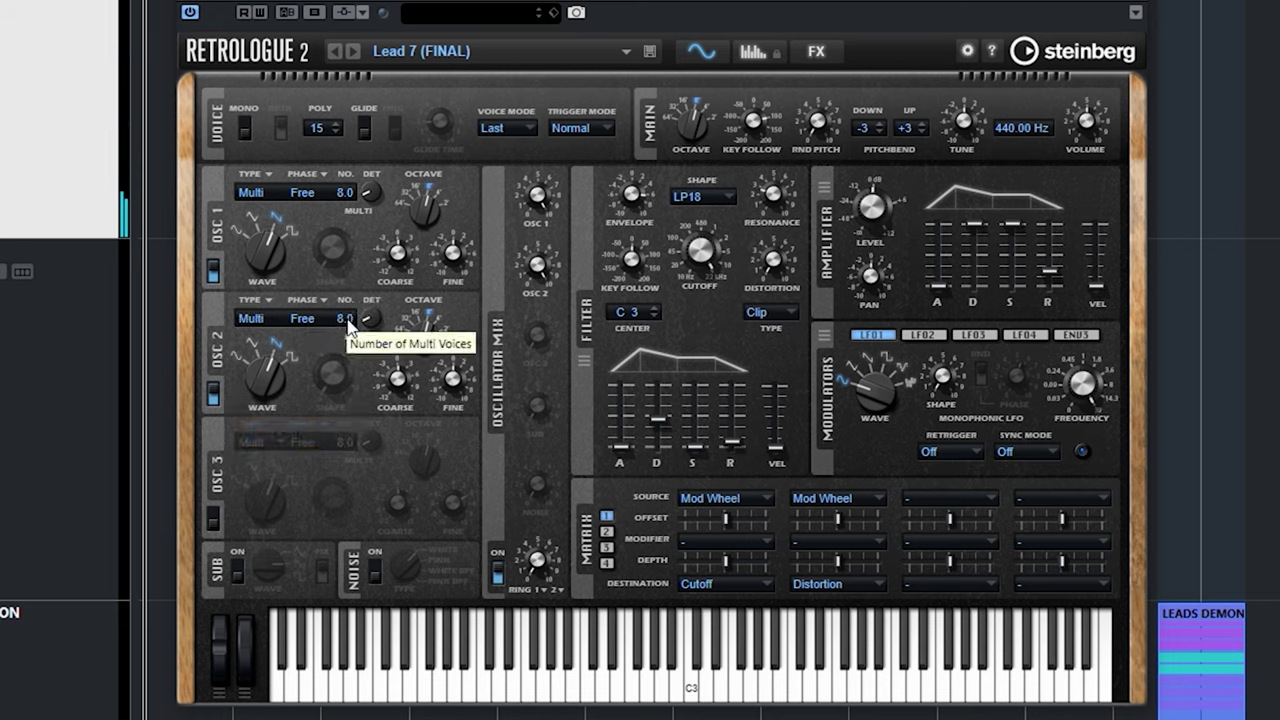
left_click_drag(345, 318, 345, 360)
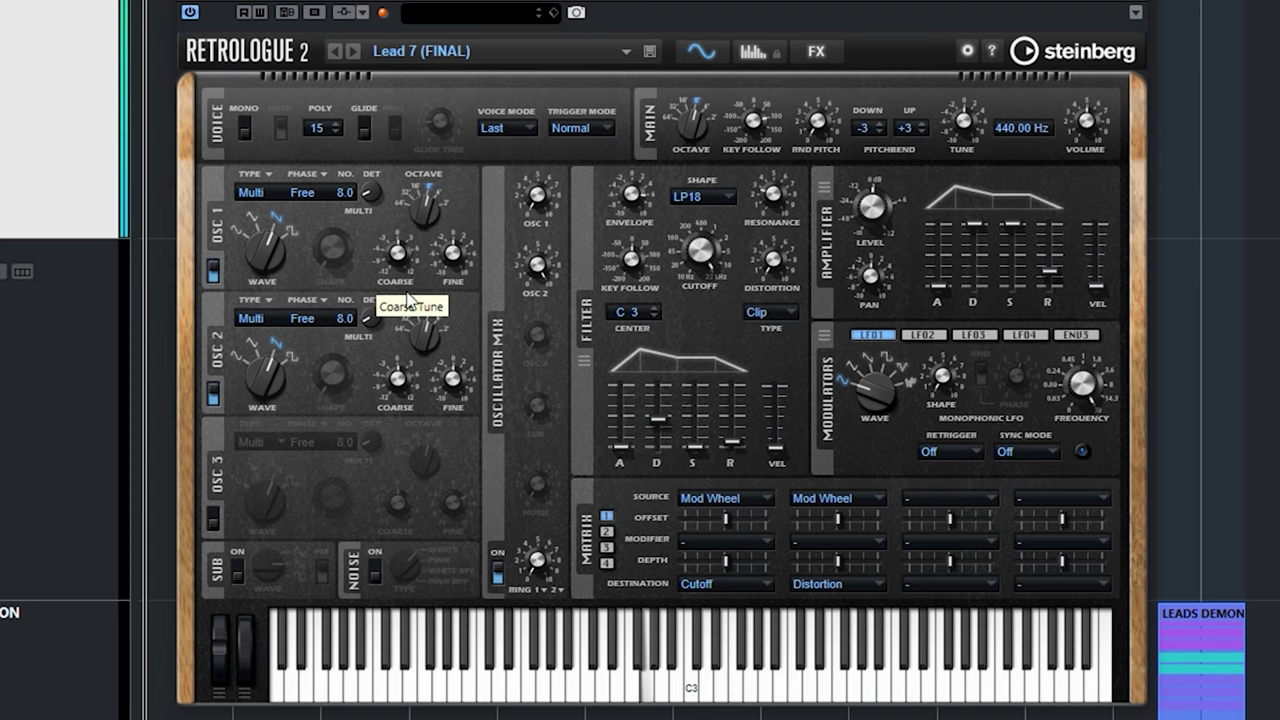
Step: Re-enable oscillator 3, then set fine tune to -25 cent on OSC 2 and 23 cent on OSC 3
mouse_move(388, 390)
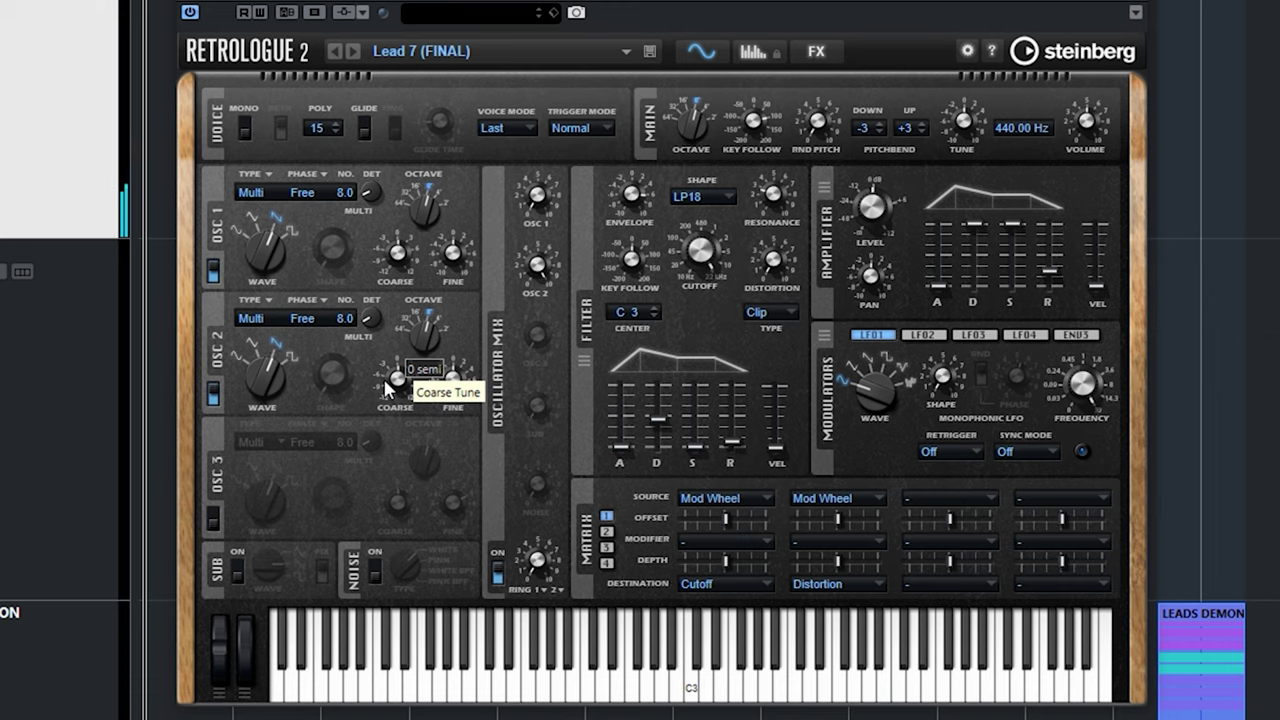
left_click(212, 520)
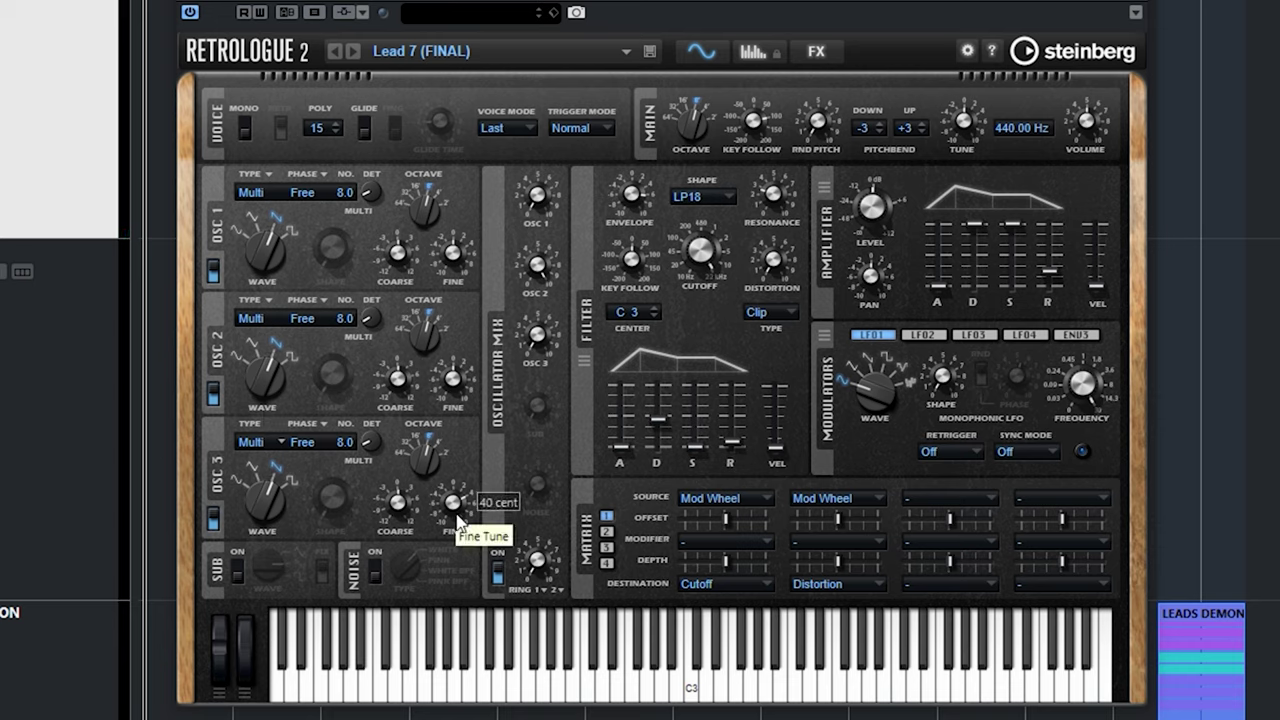
mouse_move(456, 510)
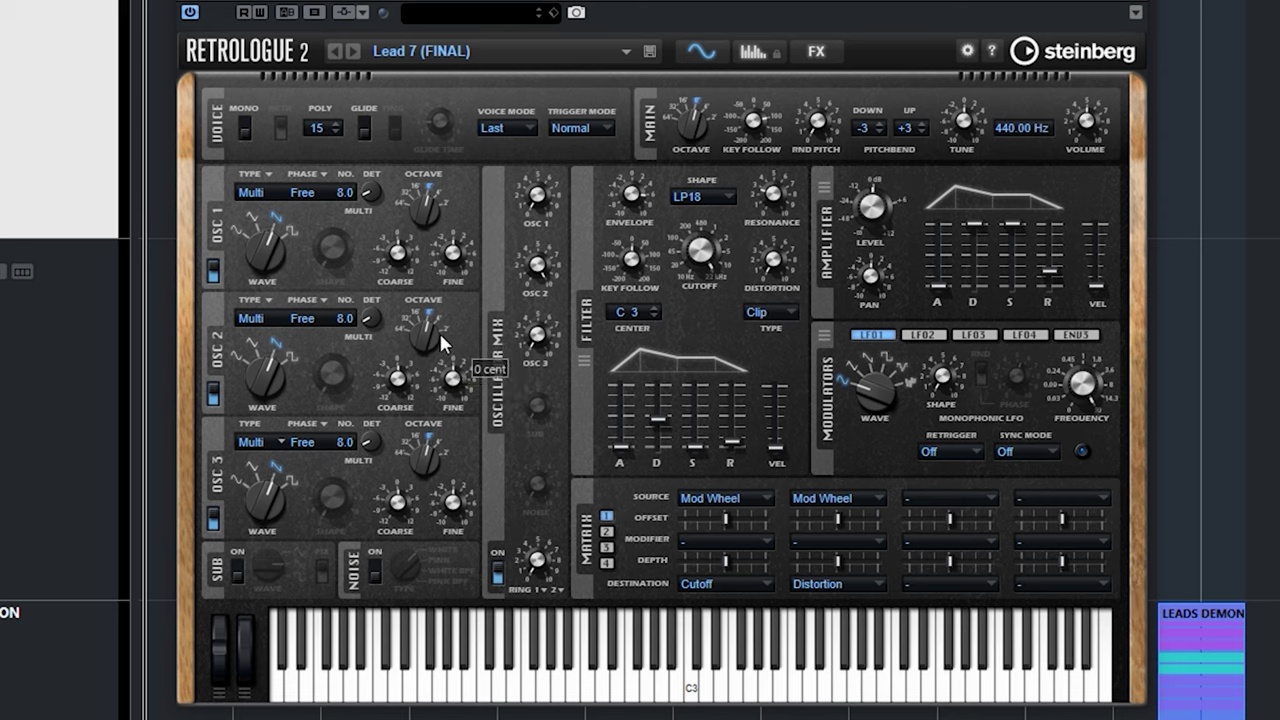
mouse_move(456, 382)
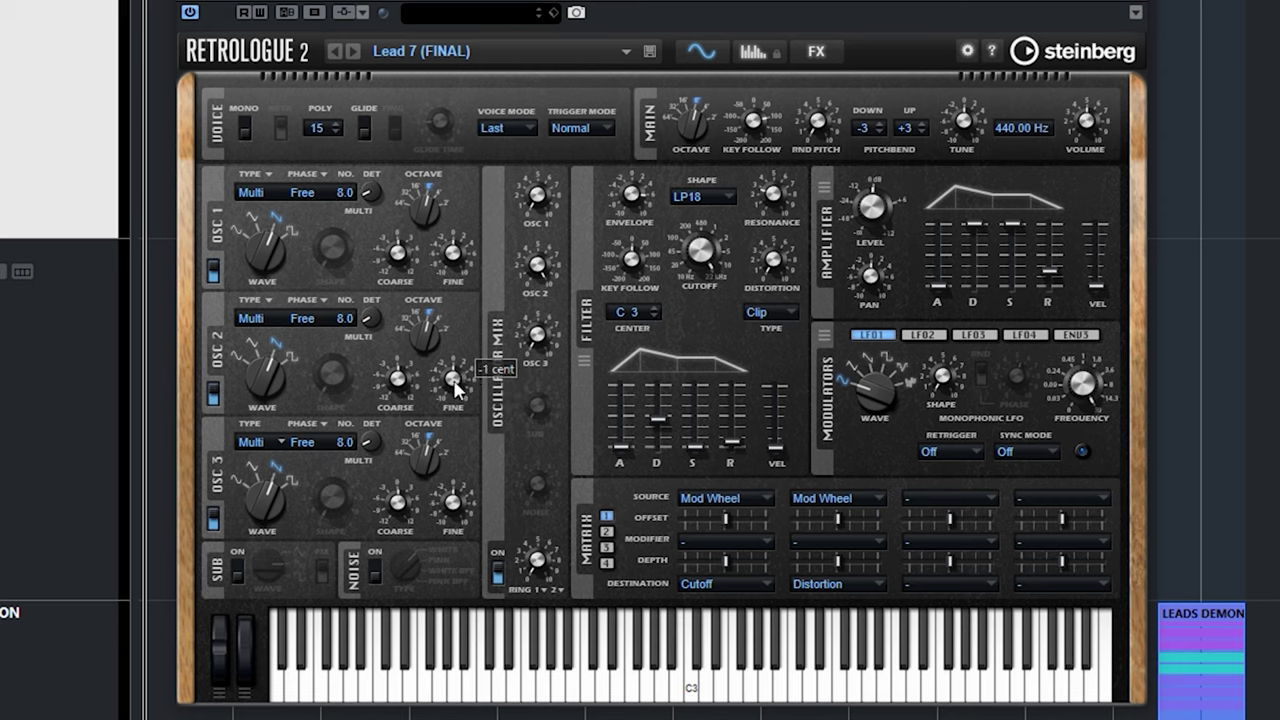
left_click_drag(458, 412, 460, 420)
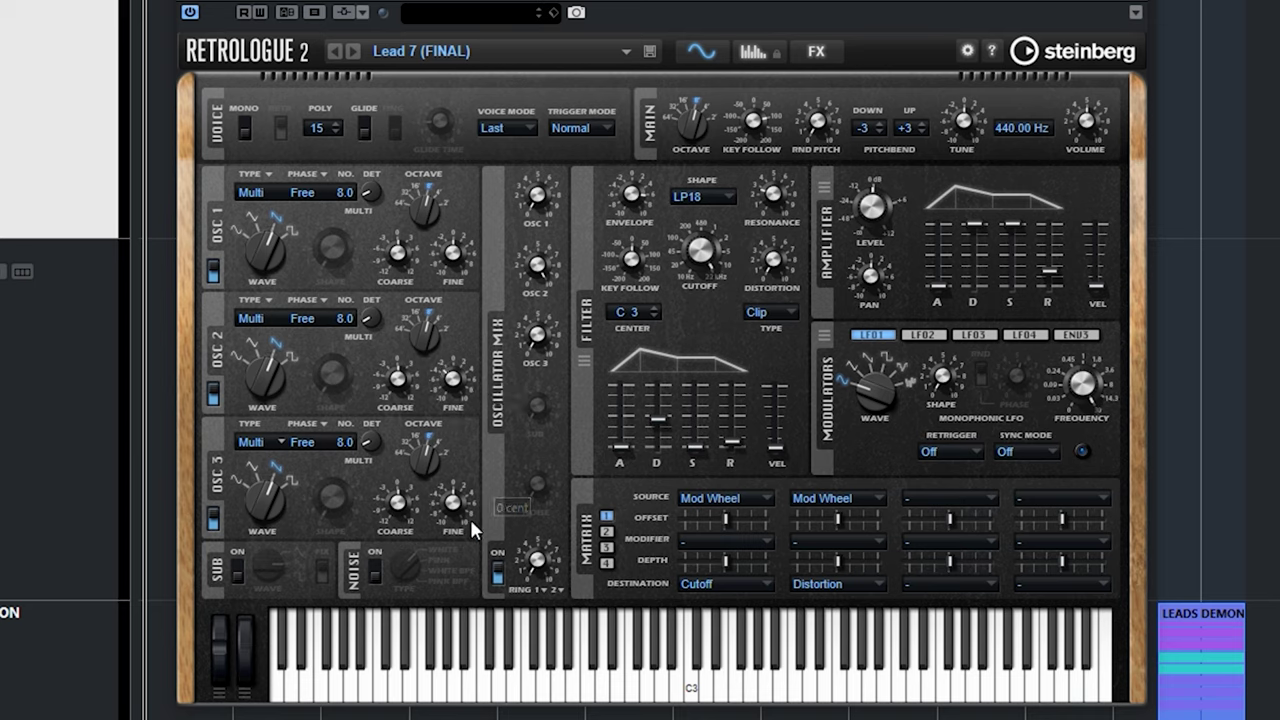
mouse_move(450, 513)
left_mouse_down()
mouse_move(455, 482)
mouse_move(459, 500)
left_mouse_up()
Step: Keep Osc 1 as ring mod source and set the Ring Mod level to about 25 %
mouse_move(544, 566)
scroll(542, 564, "up", 2)
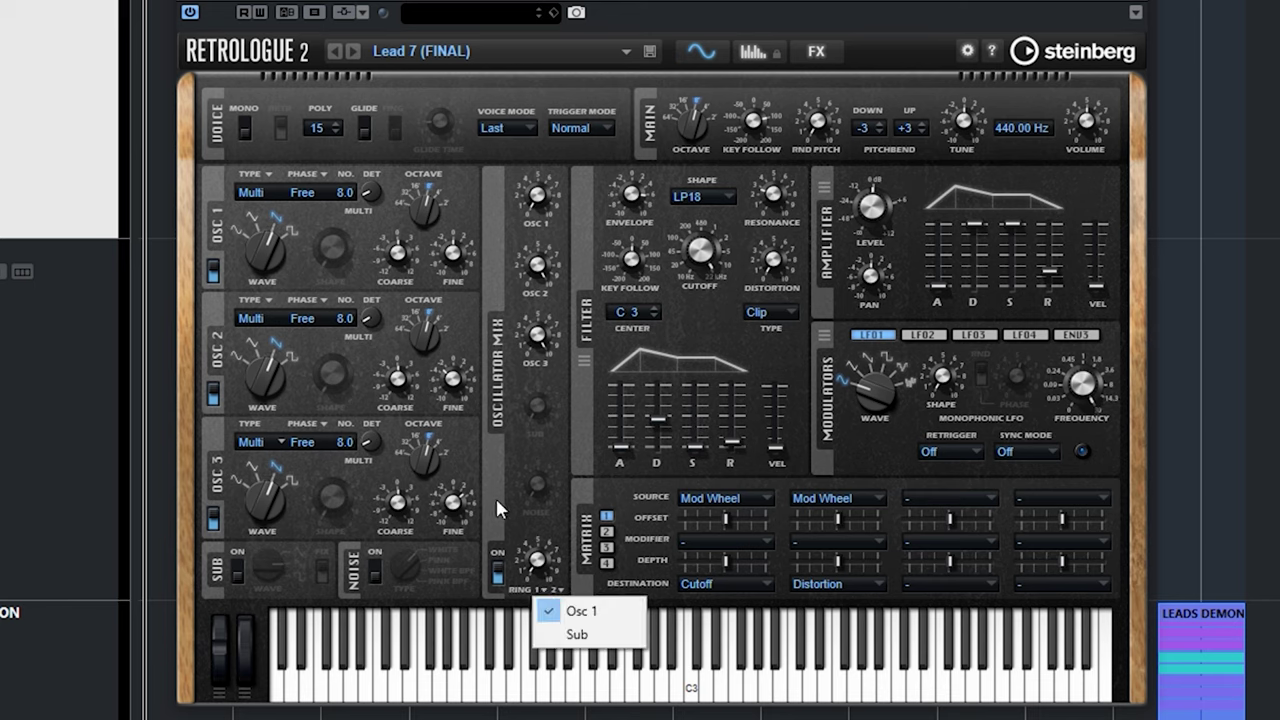
left_click(557, 589)
left_click(557, 589)
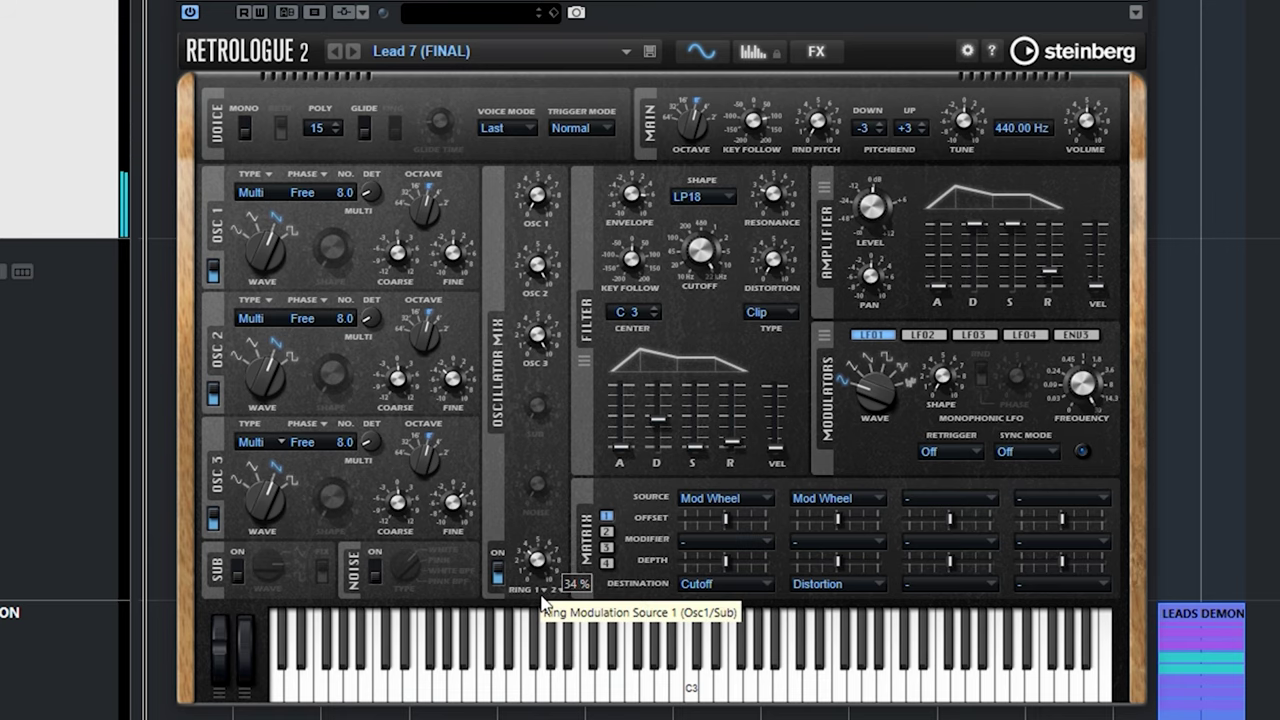
scroll(537, 565, "down", 1)
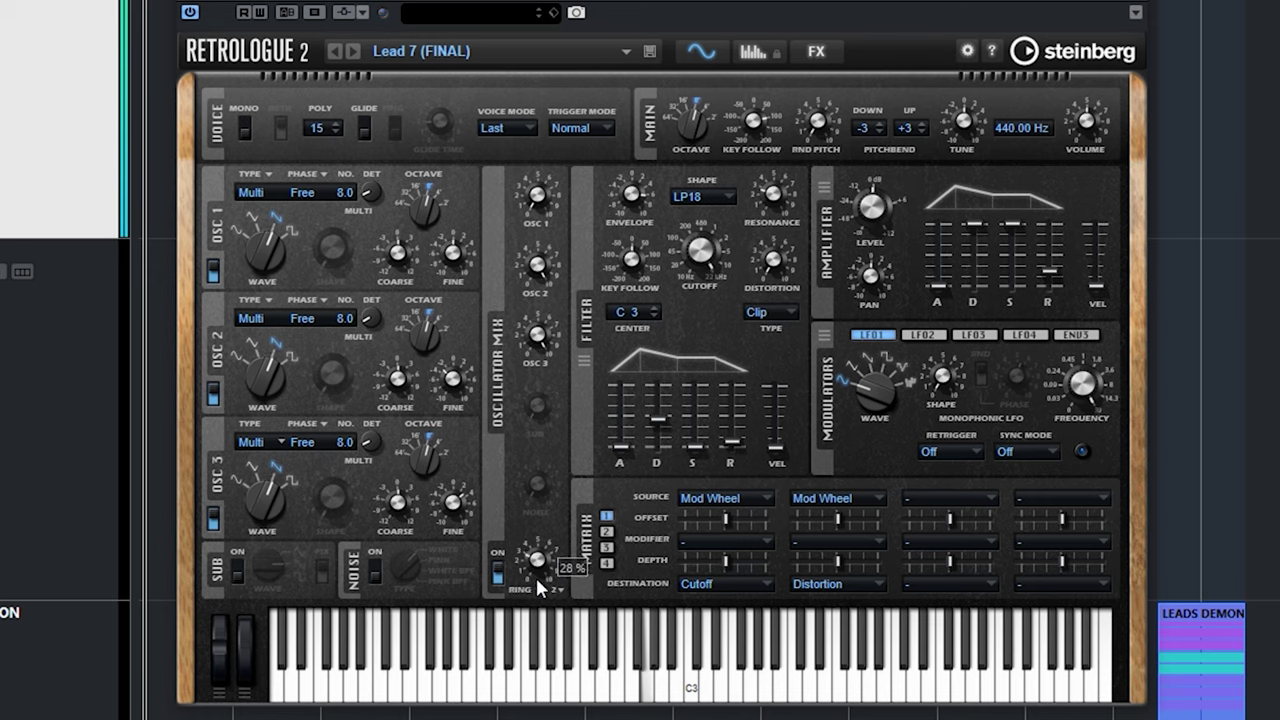
scroll(540, 567, "down", 3)
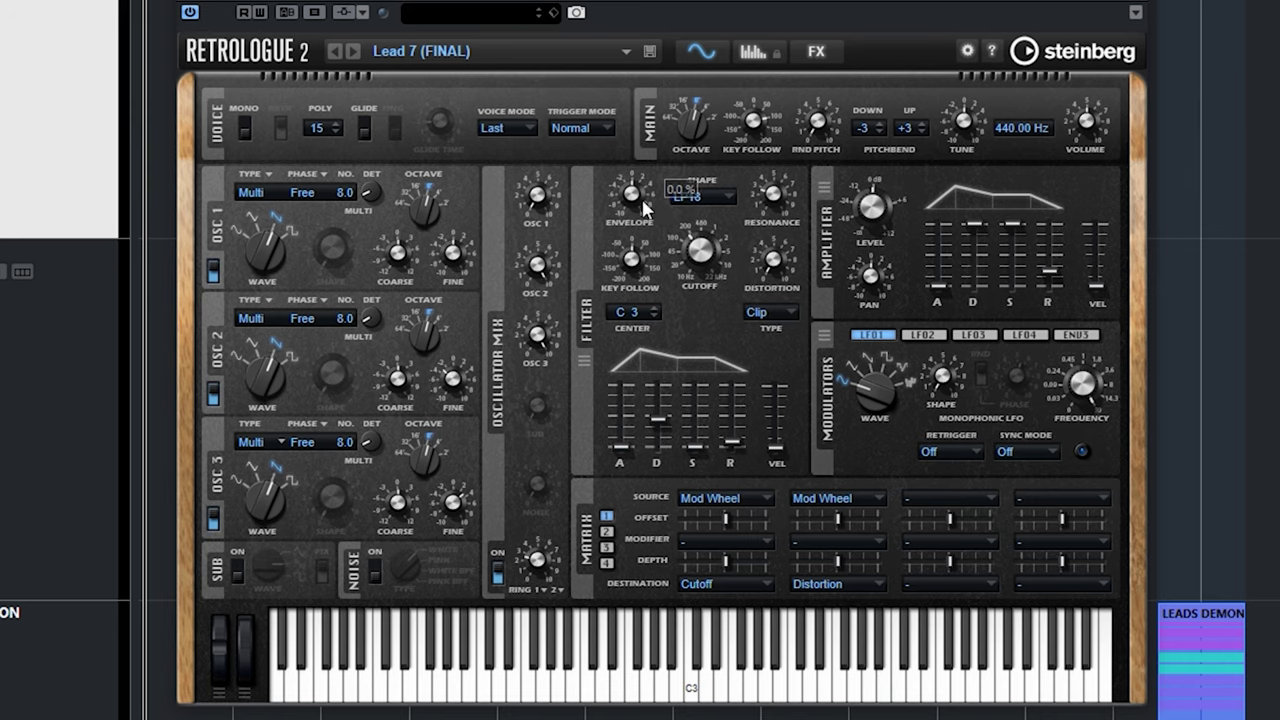
Step: Raise filter envelope amount to 22 %, lengthen the filter envelope decay, and set sustain to 31 %
left_click_drag(645, 208, 649, 95)
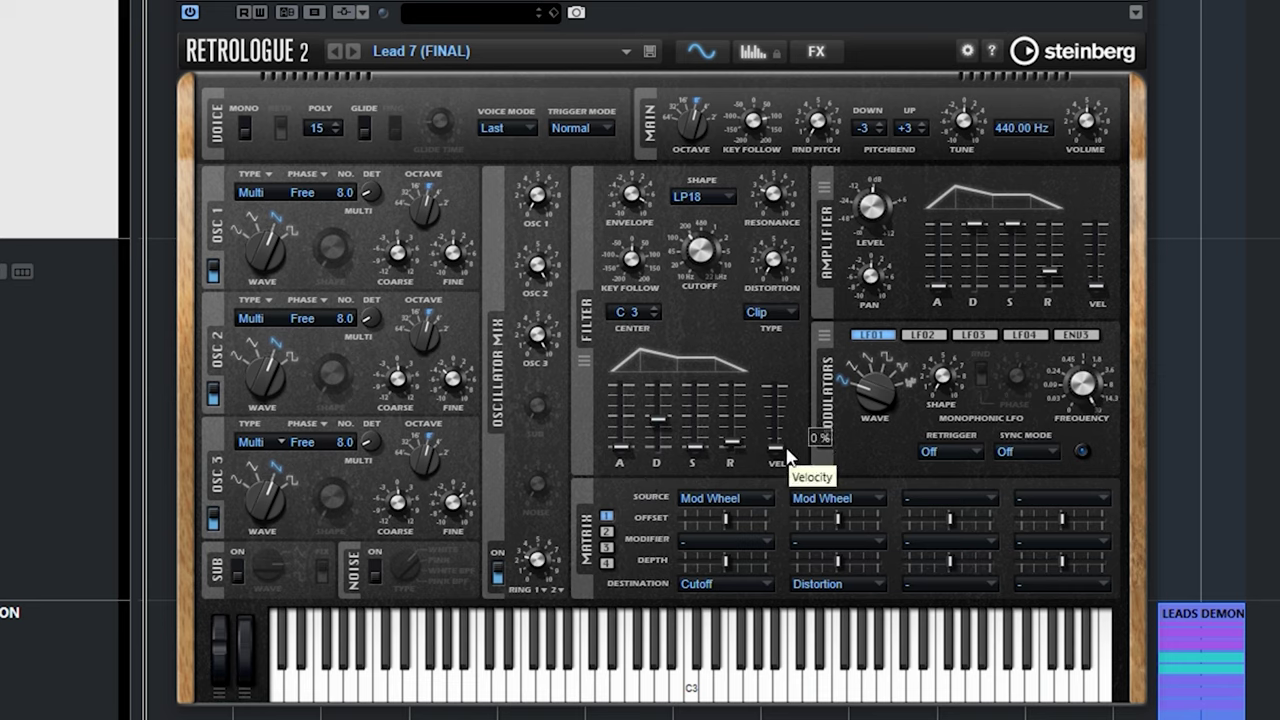
mouse_move(604, 472)
mouse_move(650, 258)
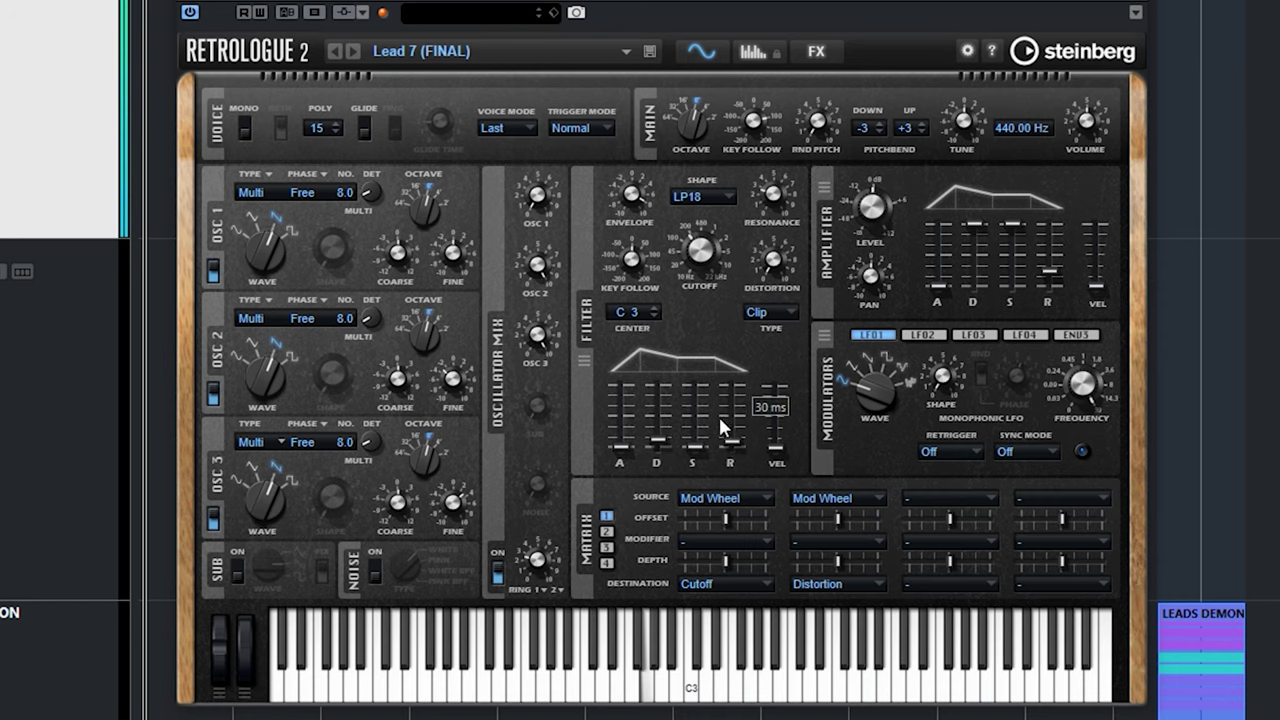
mouse_move(660, 437)
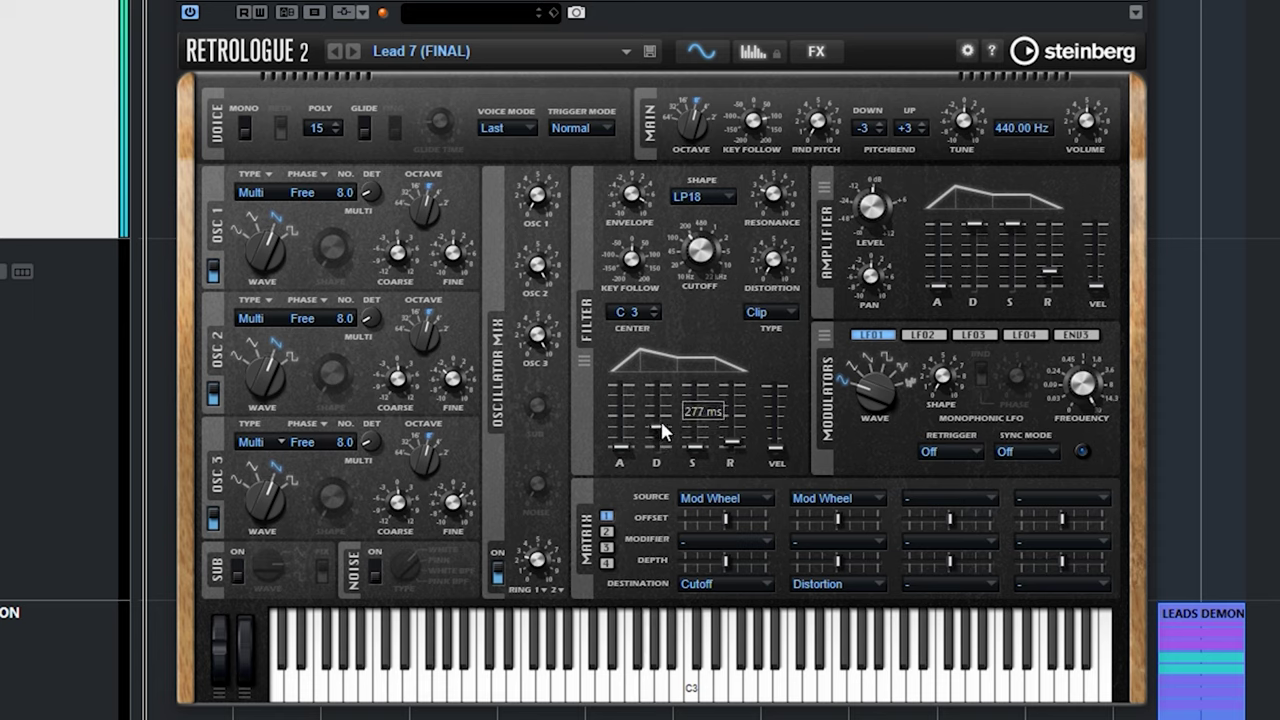
scroll(662, 430, "up", 10)
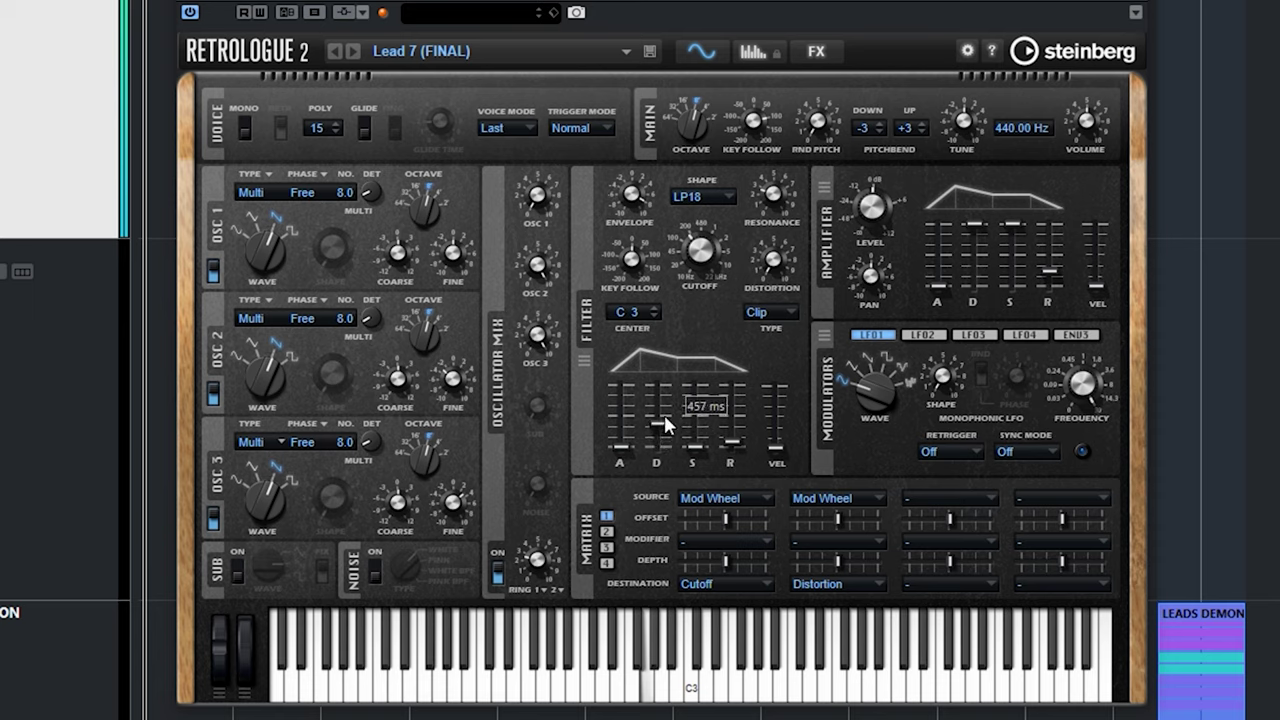
mouse_move(697, 446)
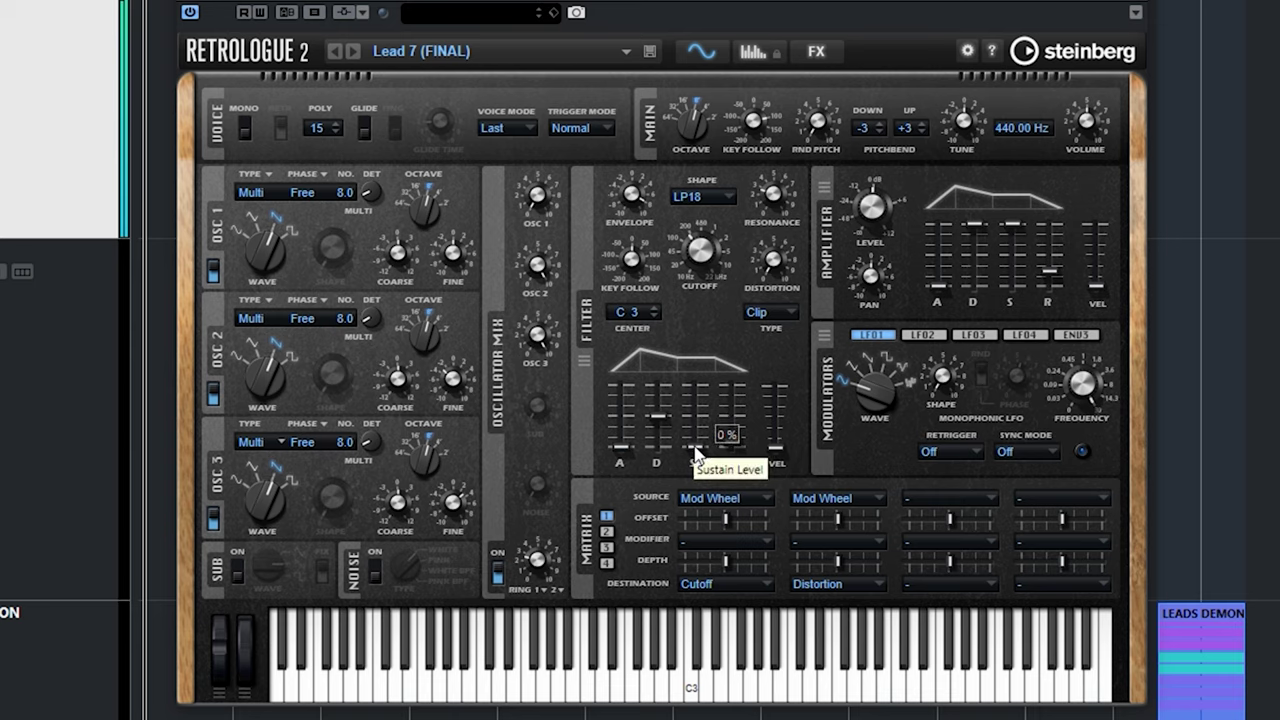
left_click_drag(697, 456, 695, 435)
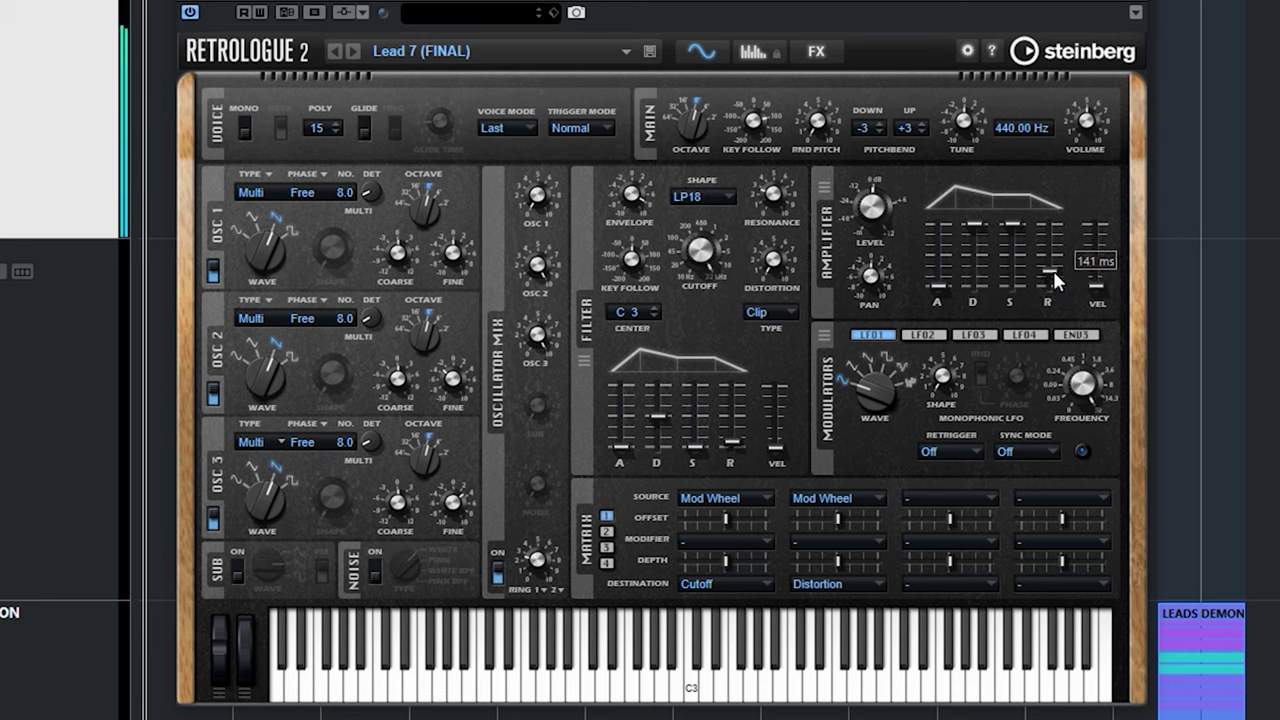
Step: Test a longer amplifier release, then shorten the amp envelope release to 243 ms
left_click_drag(1053, 268, 1051, 241)
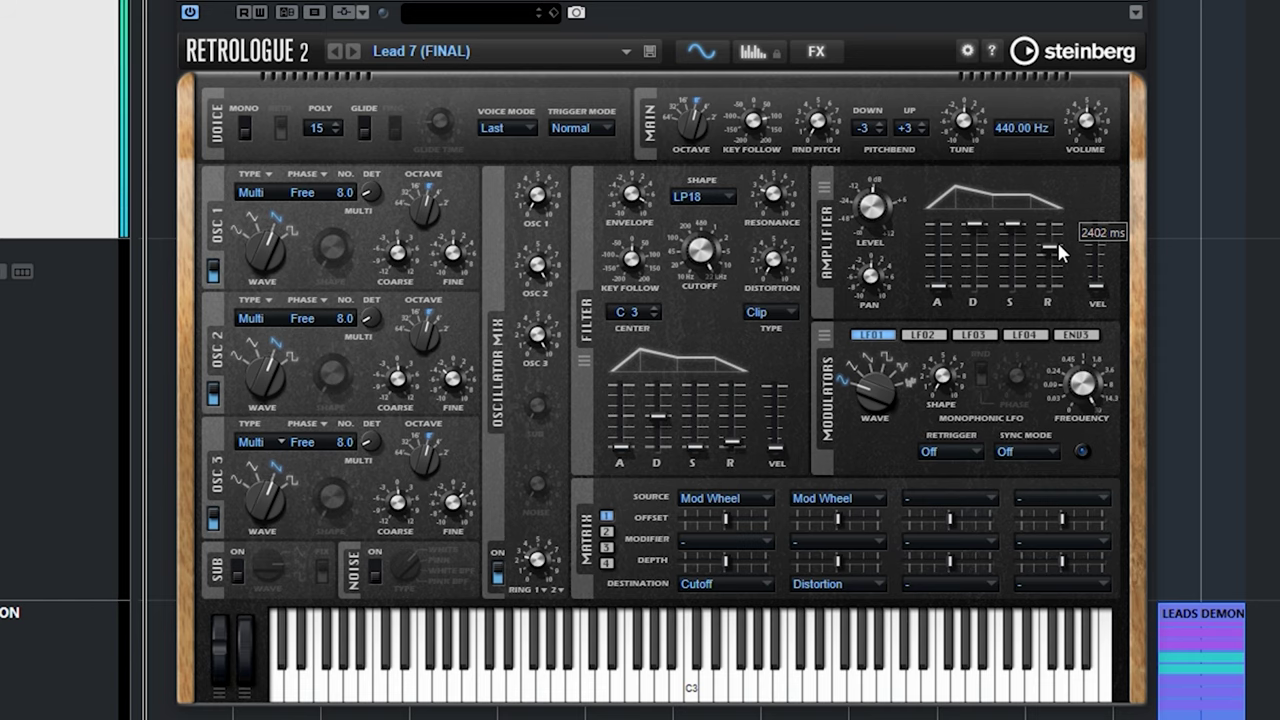
mouse_move(1058, 245)
left_mouse_down()
mouse_move(1056, 280)
mouse_move(1050, 268)
left_mouse_up()
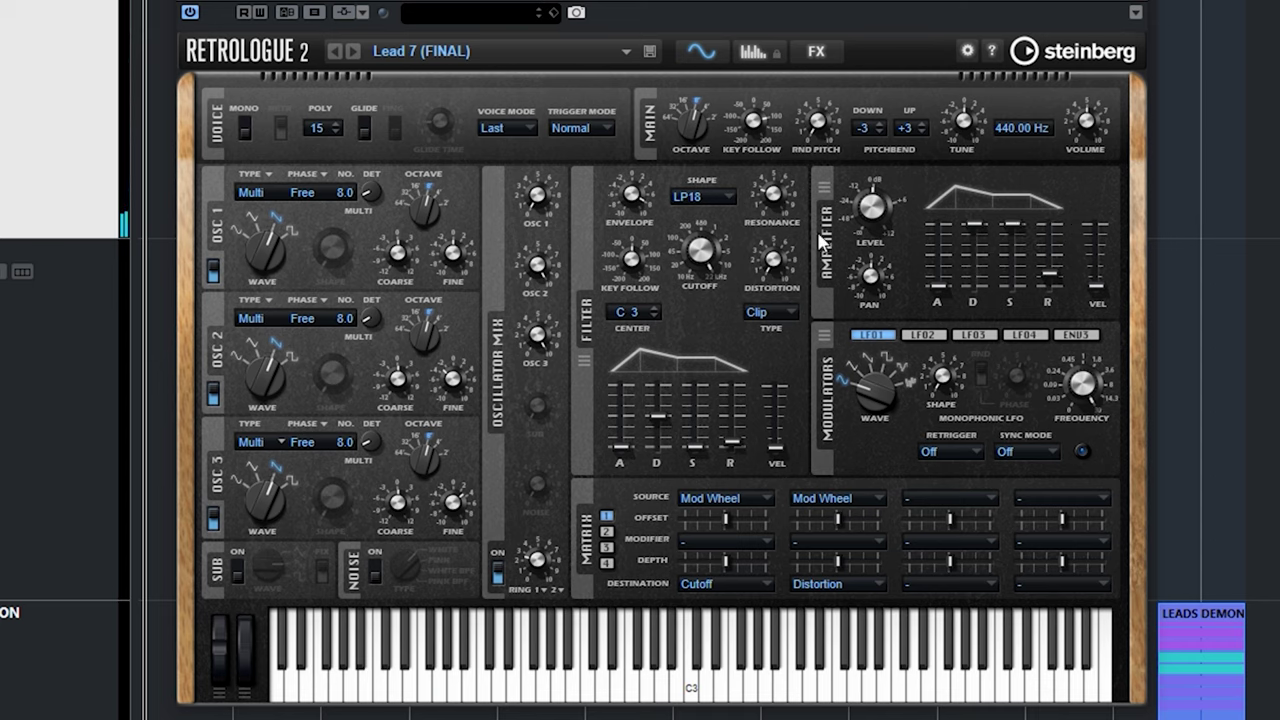
Step: Pull the filter cutoff down from 22000 Hz to about 835 Hz
left_click_drag(724, 258, 692, 338)
mouse_move(632, 192)
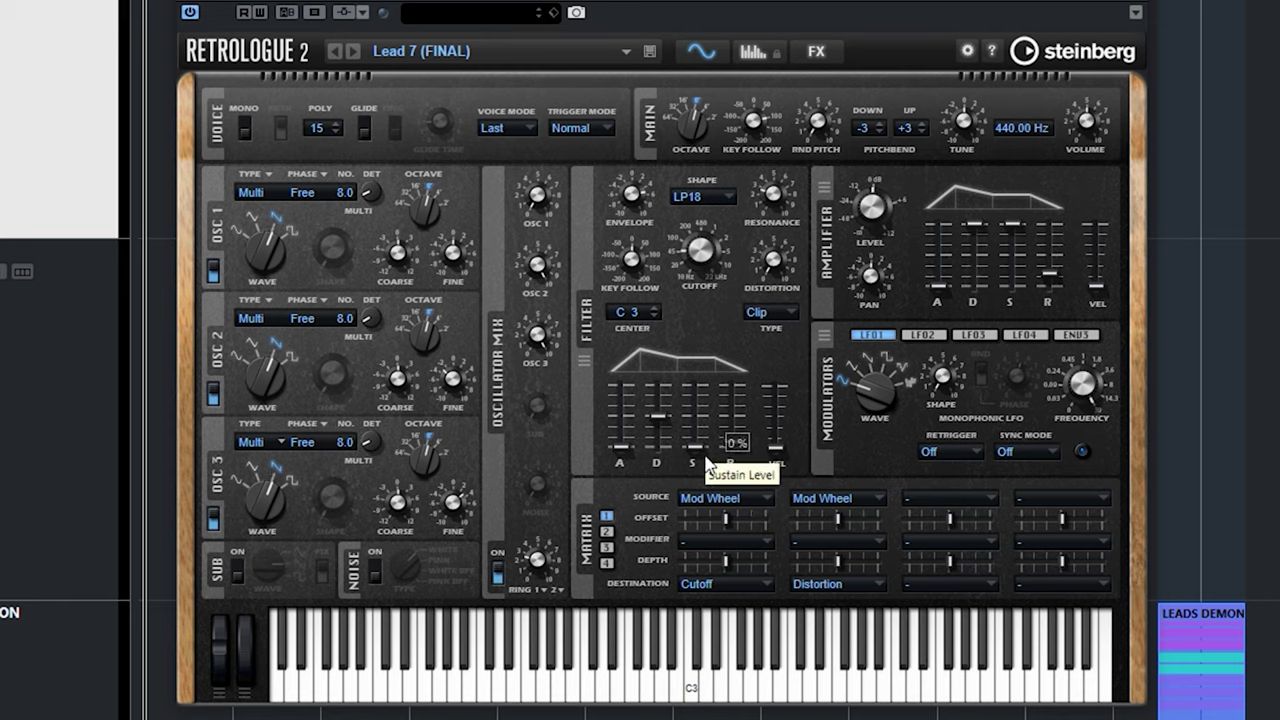
Step: Inspect matrix slot 1's source and destination lists, leaving the destination on Cutoff
left_click(745, 498)
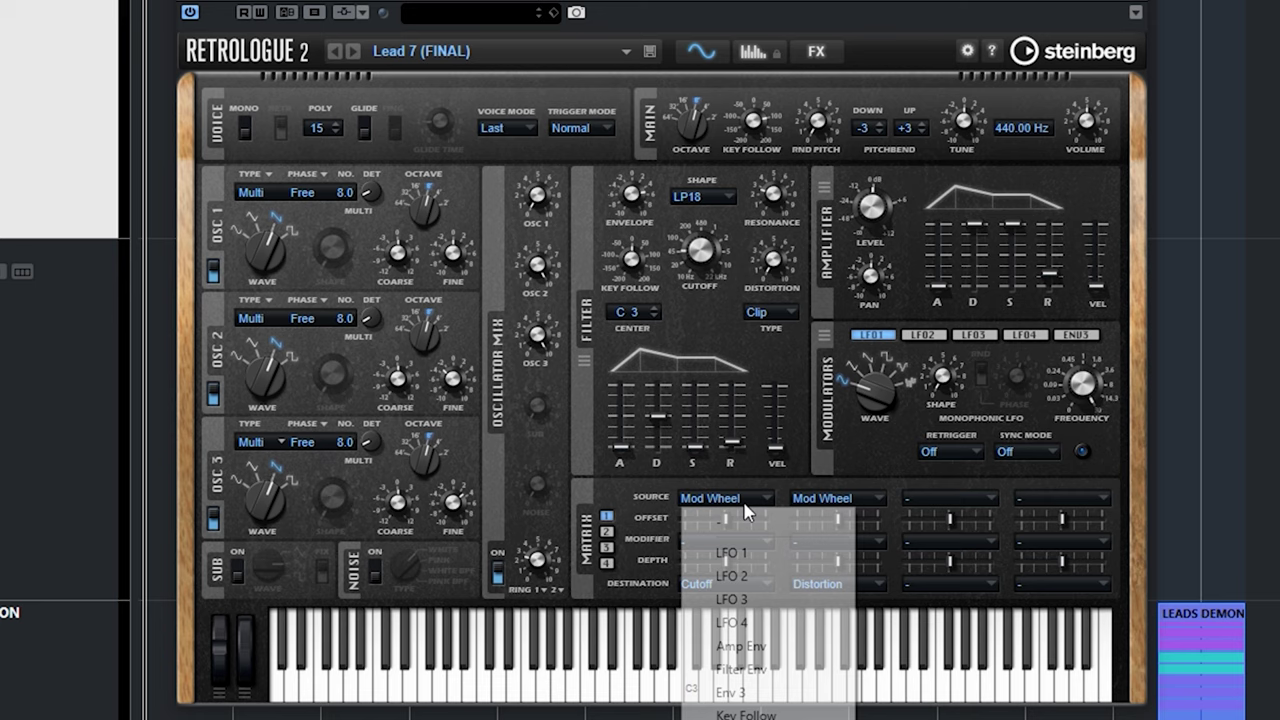
key("Escape")
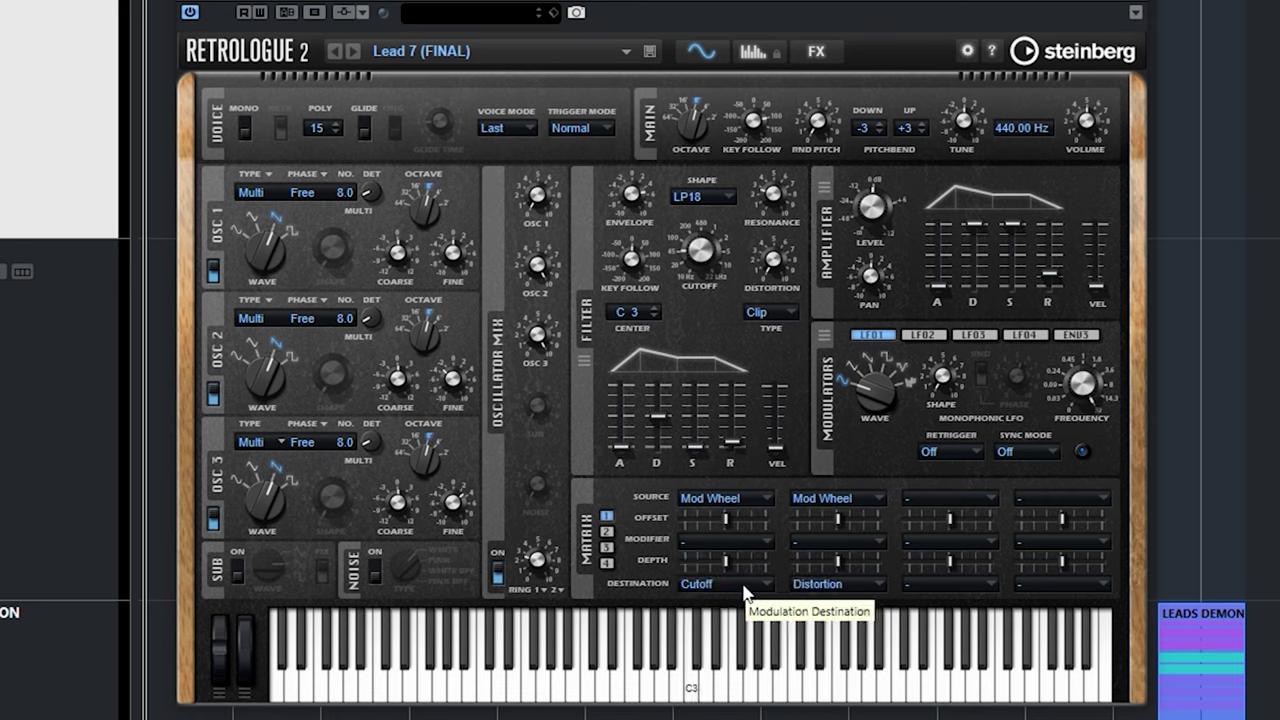
left_click(745, 590)
left_click(724, 582)
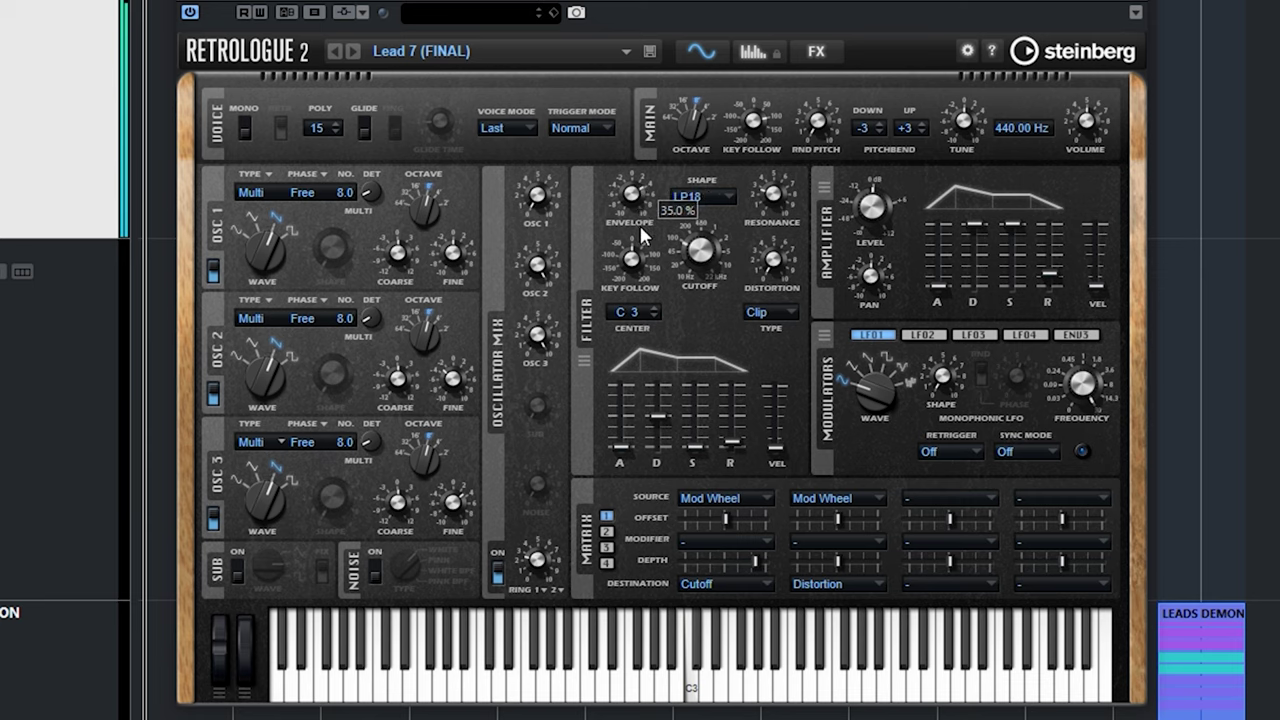
Step: Raise the filter envelope amount knob to 79 %
mouse_move(636, 196)
left_click_drag(636, 196, 656, 165)
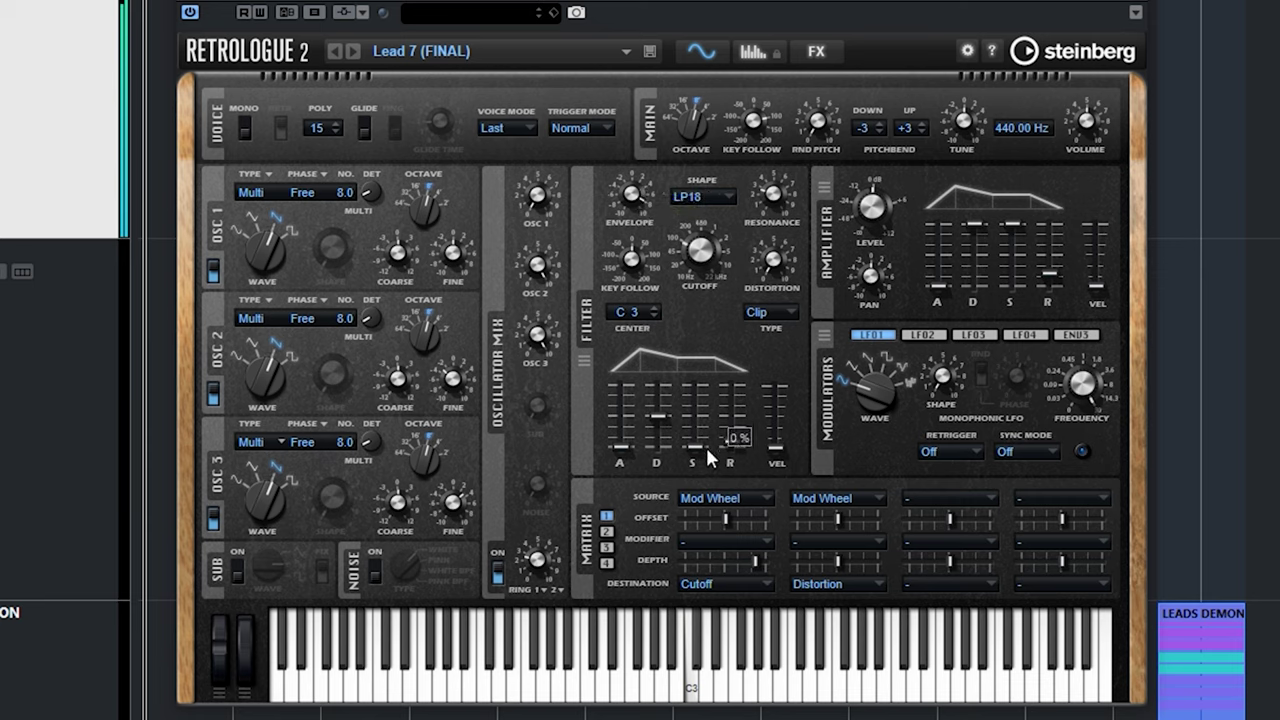
mouse_move(718, 276)
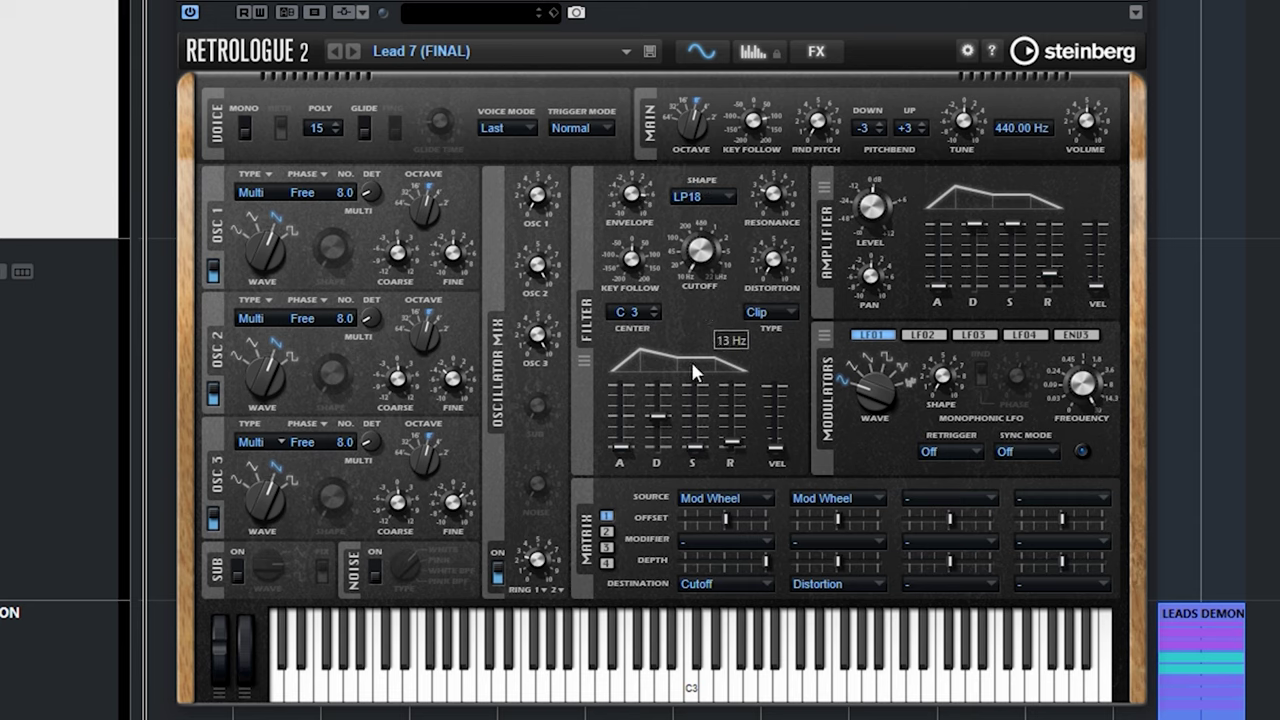
mouse_move(737, 557)
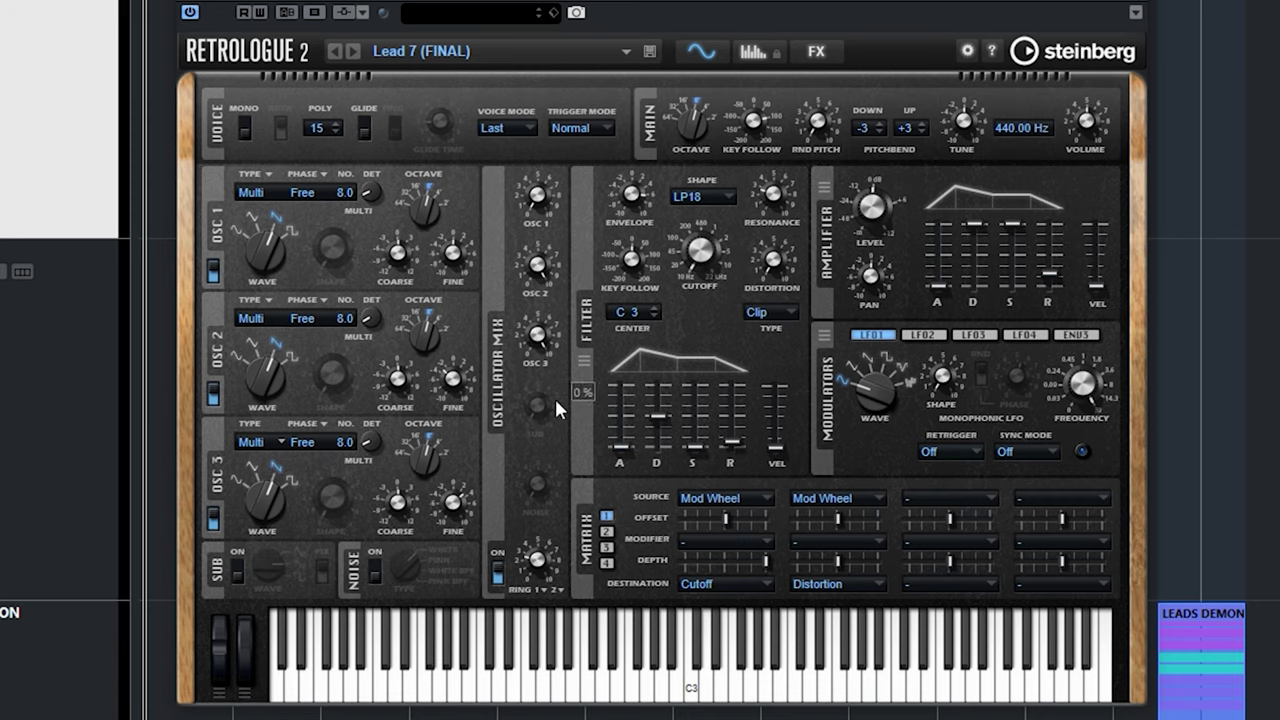
Step: Enable the reverb in the effects chain and switch off its chorusing
left_click(818, 53)
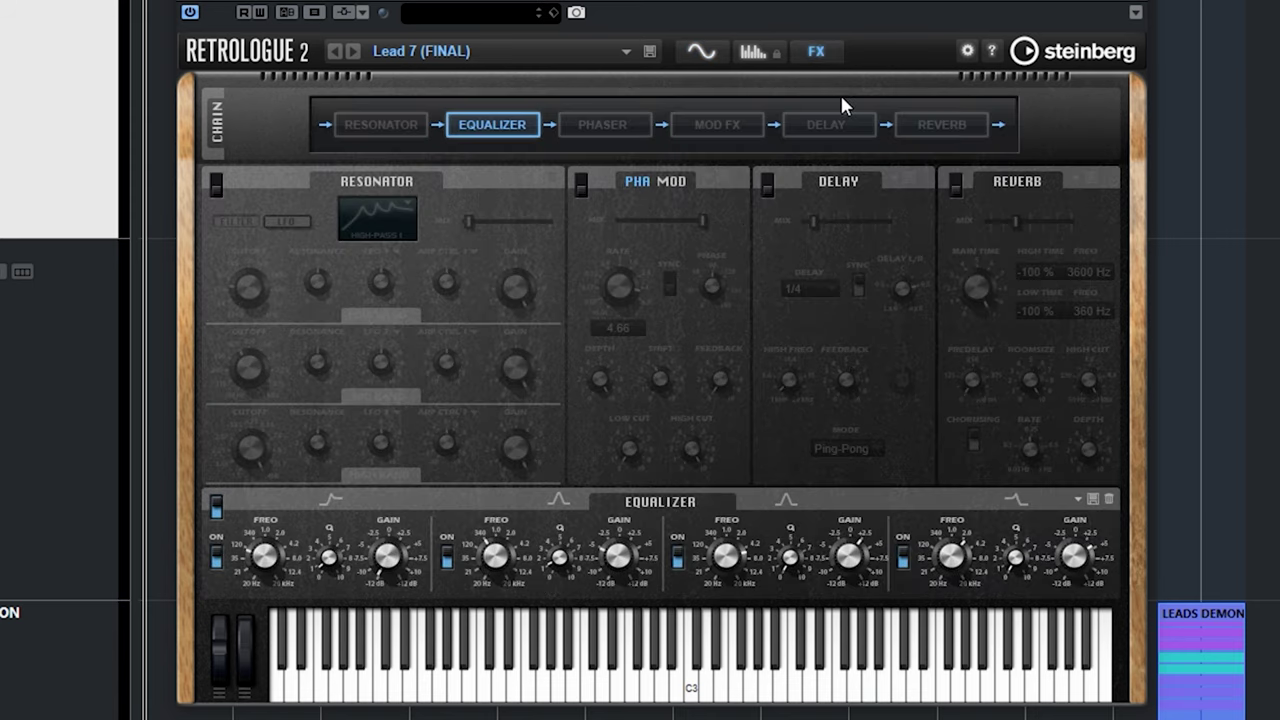
left_click(943, 128)
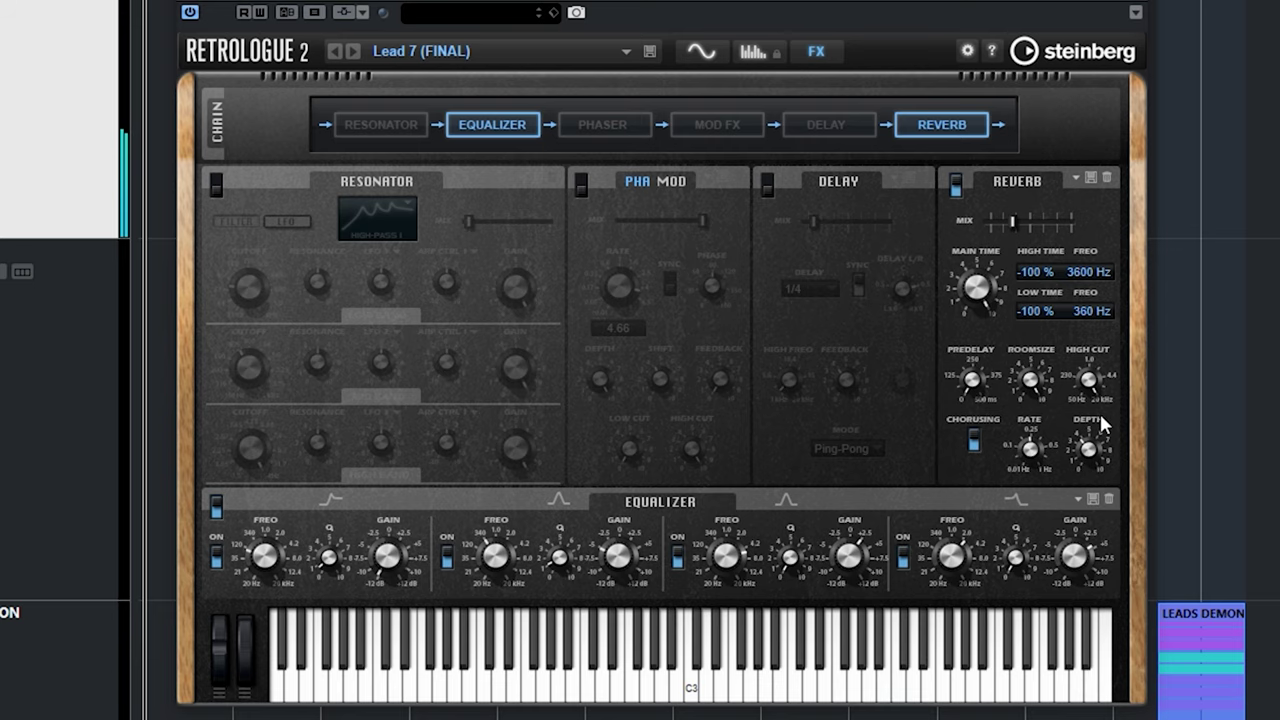
left_click(976, 445)
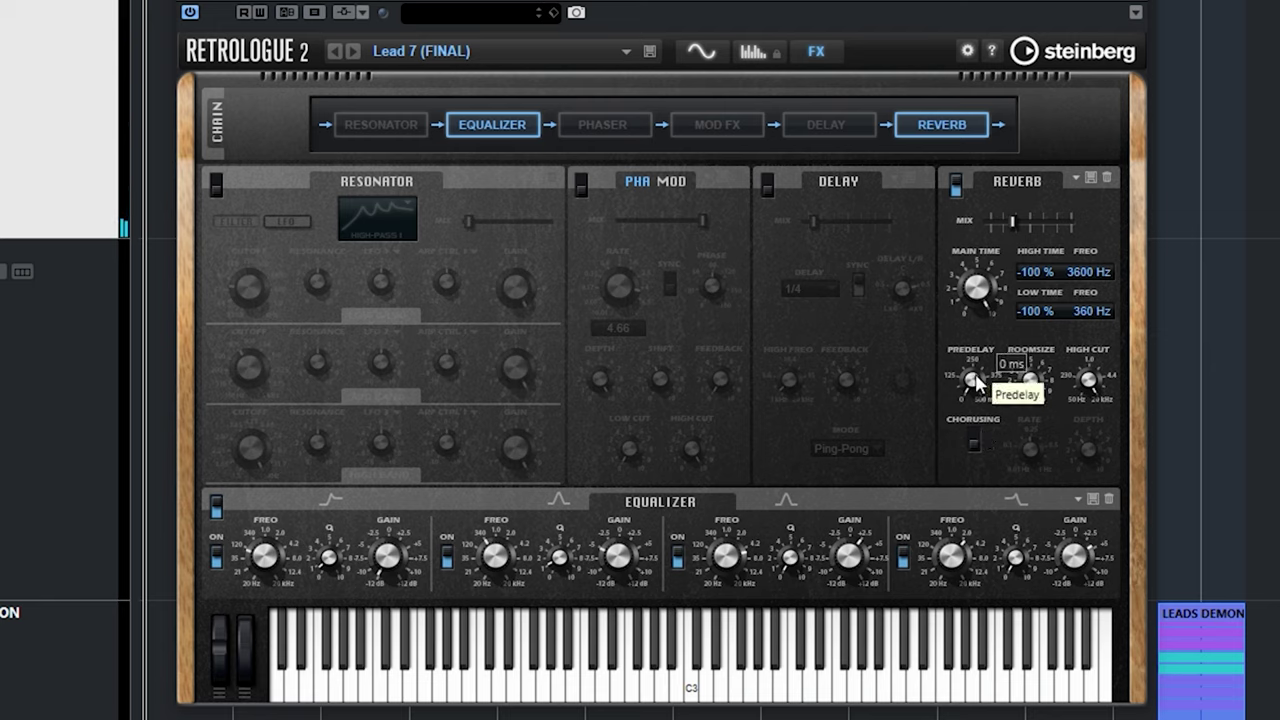
Step: Enable the 1/4 Ping-Pong delay, then toggle the reverb off and back on
left_click(851, 139)
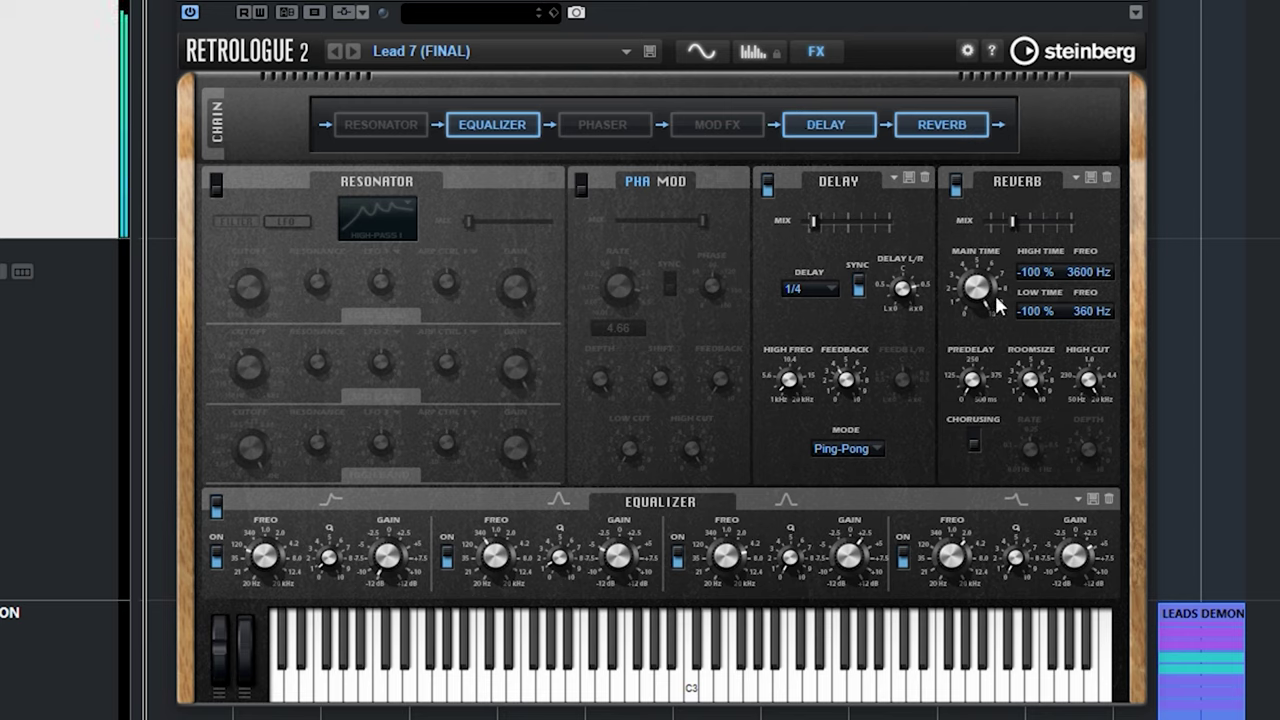
left_click(937, 128)
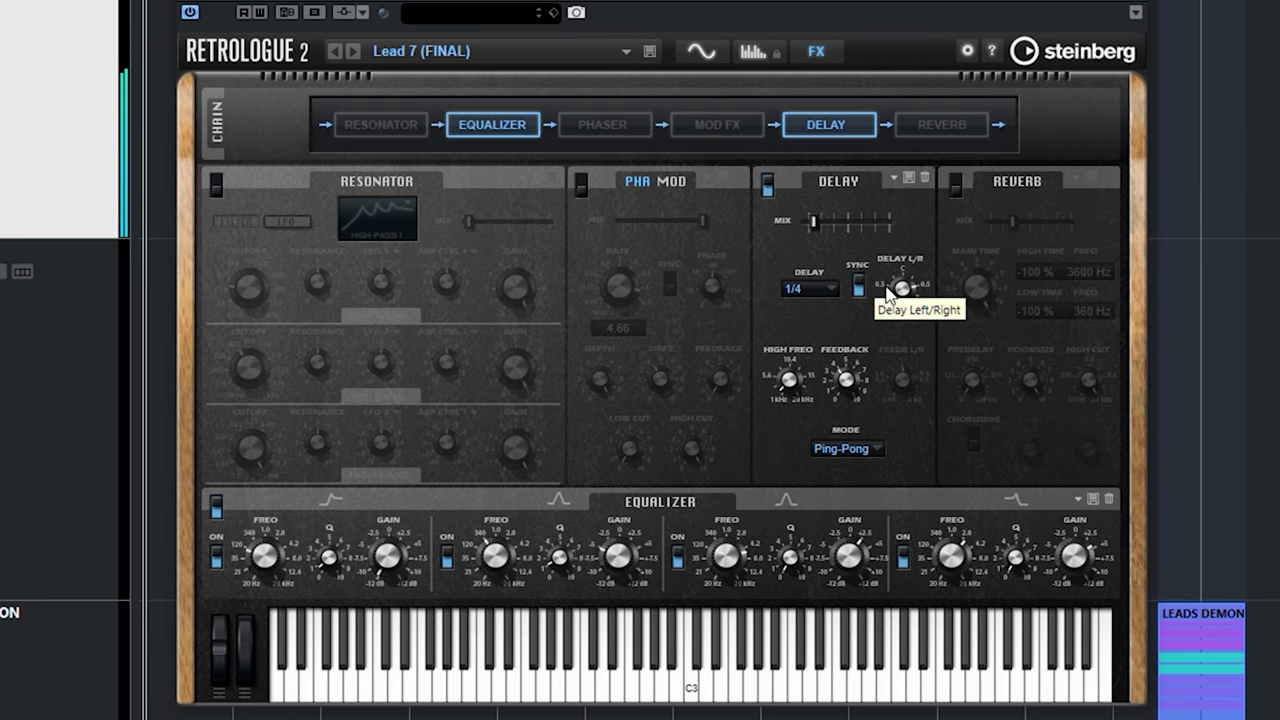
left_click(942, 124)
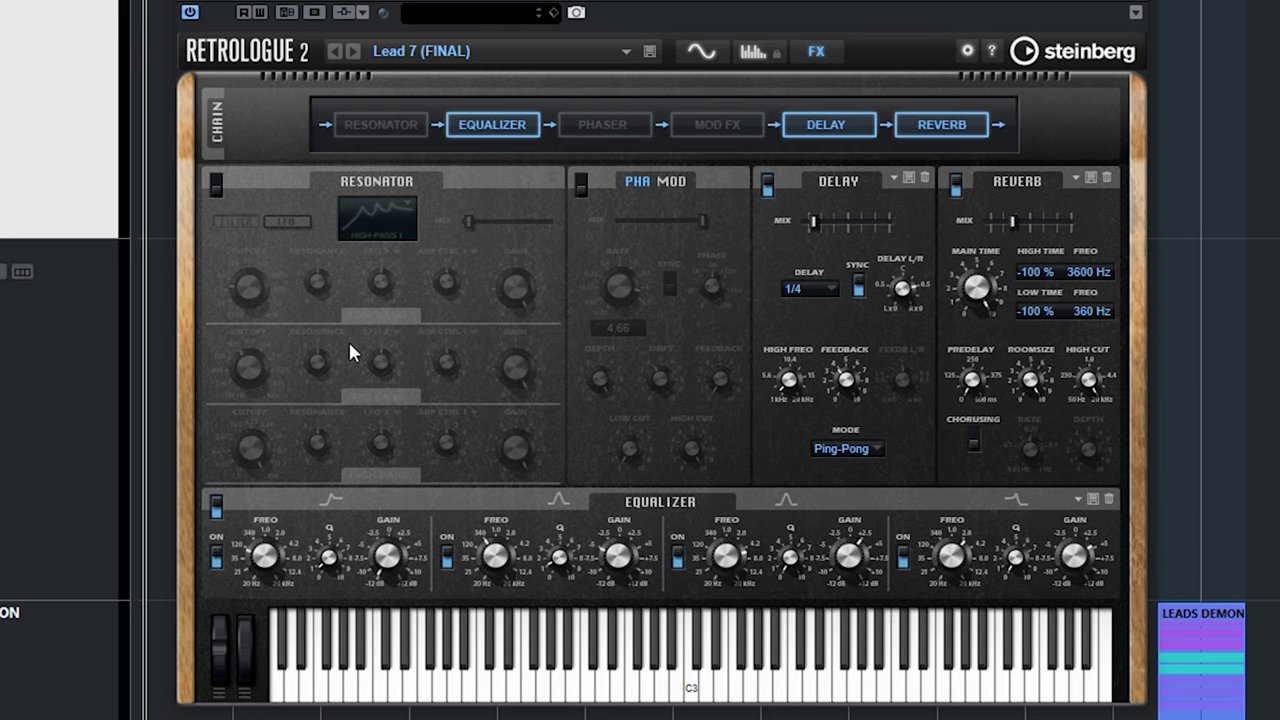
Step: Switch off all four equalizer bands, then turn band 4 back on
left_click(216, 557)
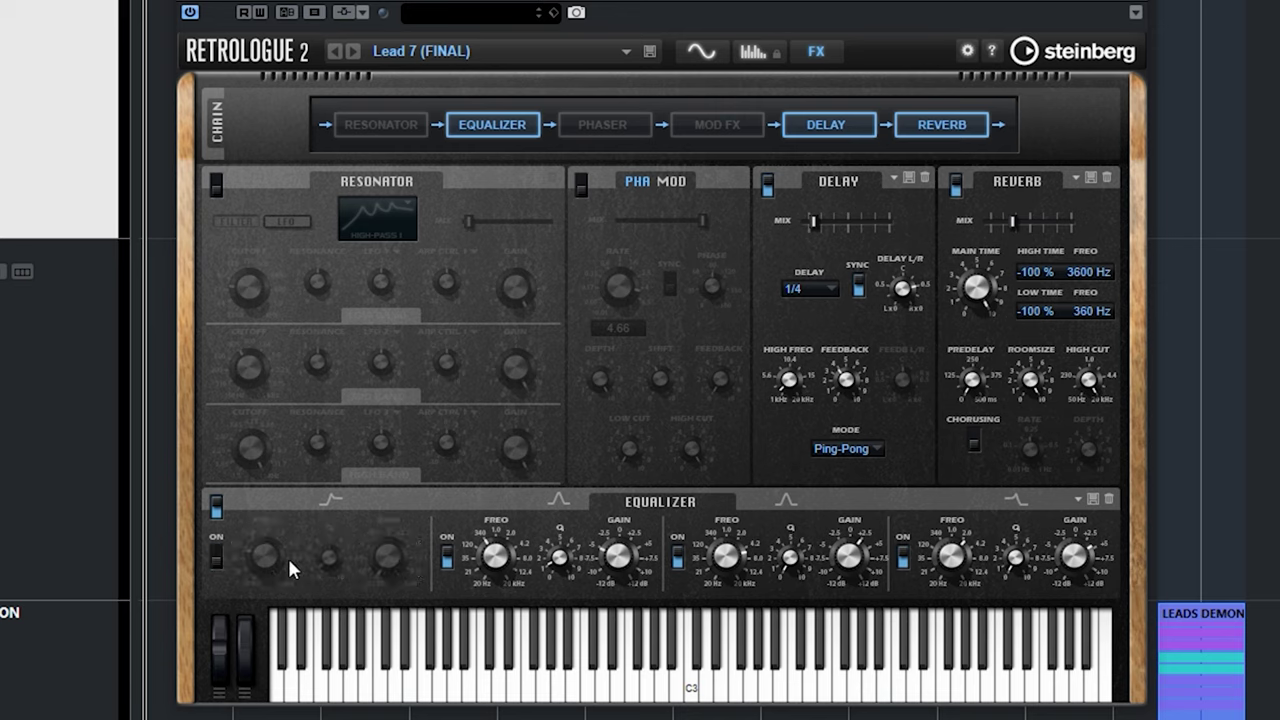
left_click(447, 557)
left_click(676, 556)
left_click(904, 556)
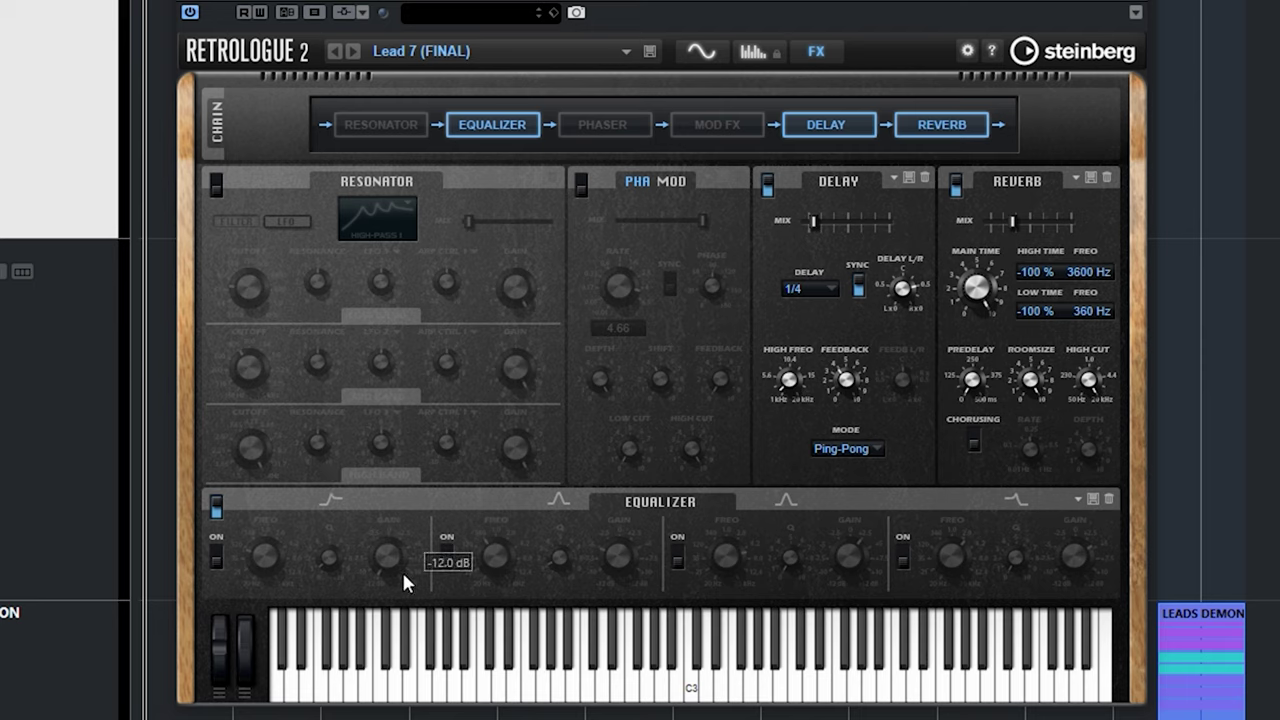
left_click(900, 562)
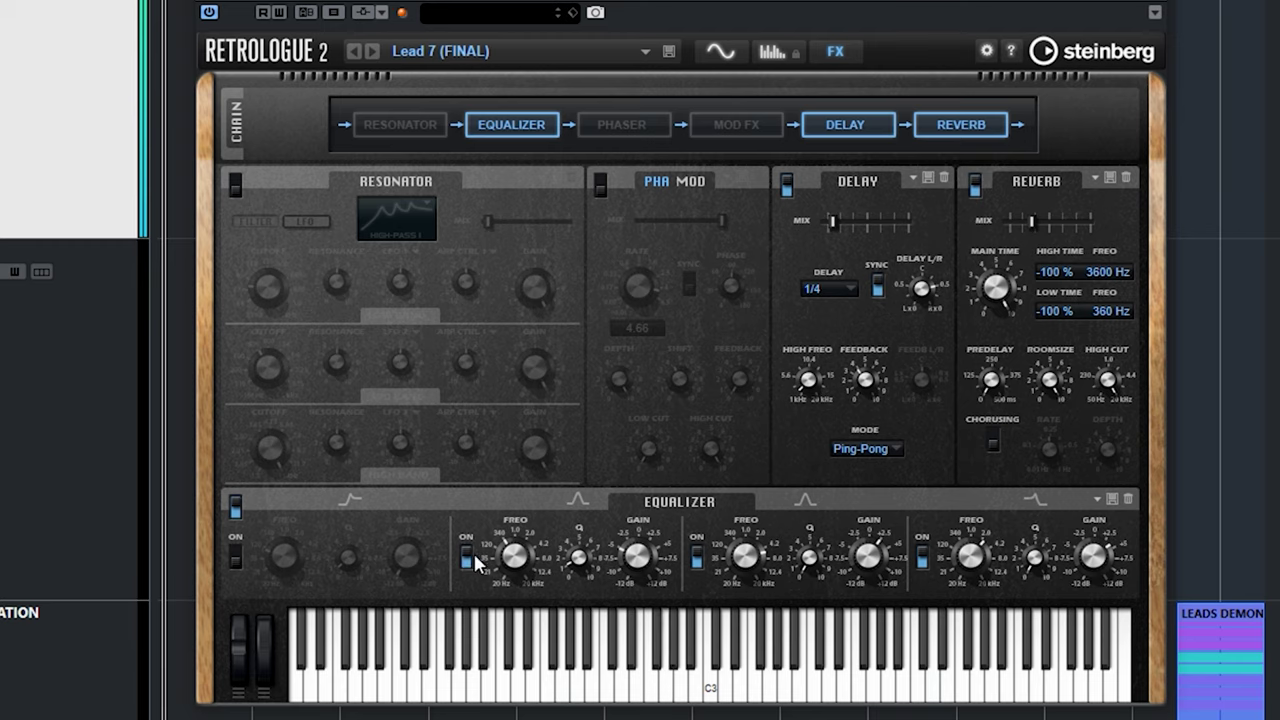
Step: Cut the equalizer's Low Gain to -12.0 dB
mouse_move(650, 565)
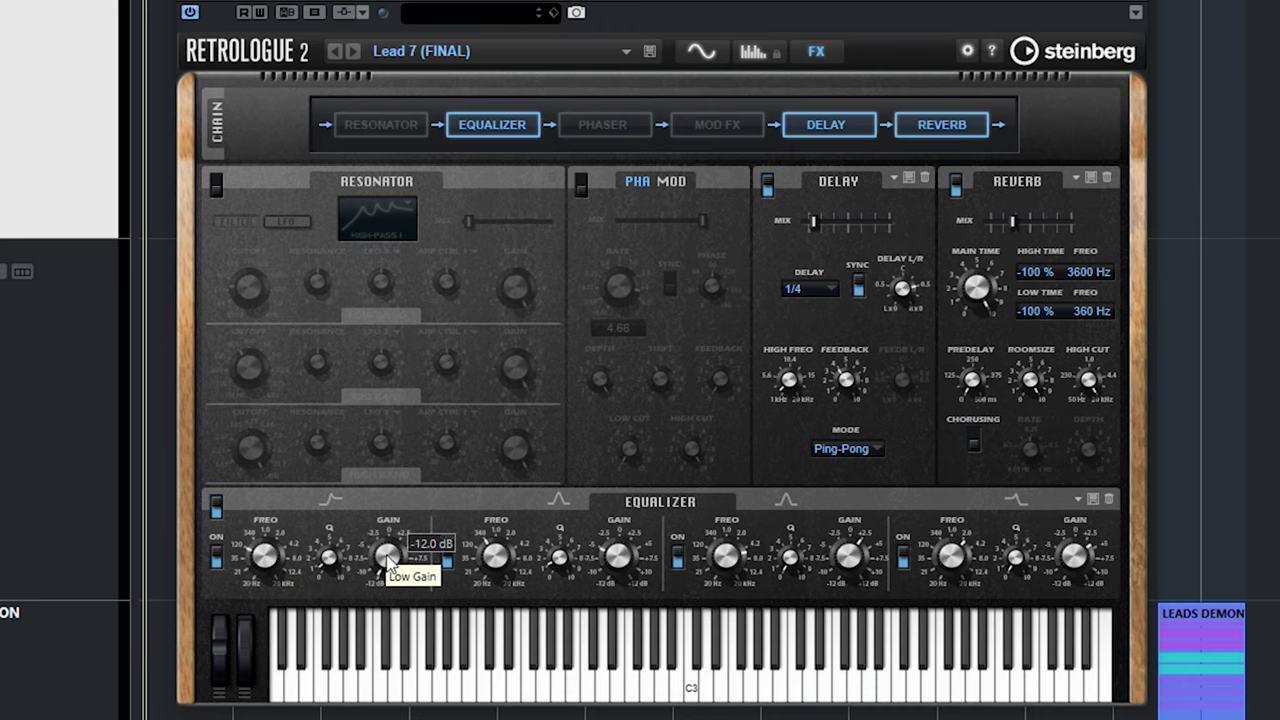
left_click_drag(386, 557, 383, 673)
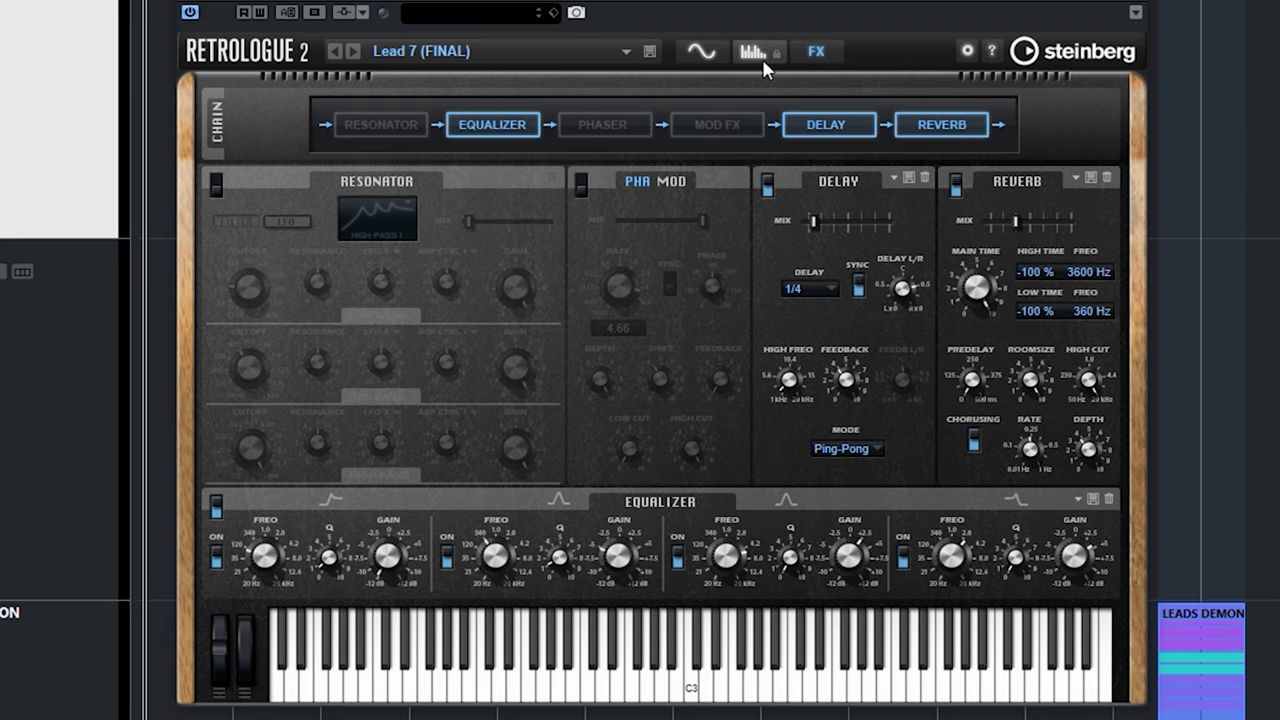
Step: Leave the FX page through the arpeggiator page back to the main synth panel
left_click(757, 58)
left_click(686, 56)
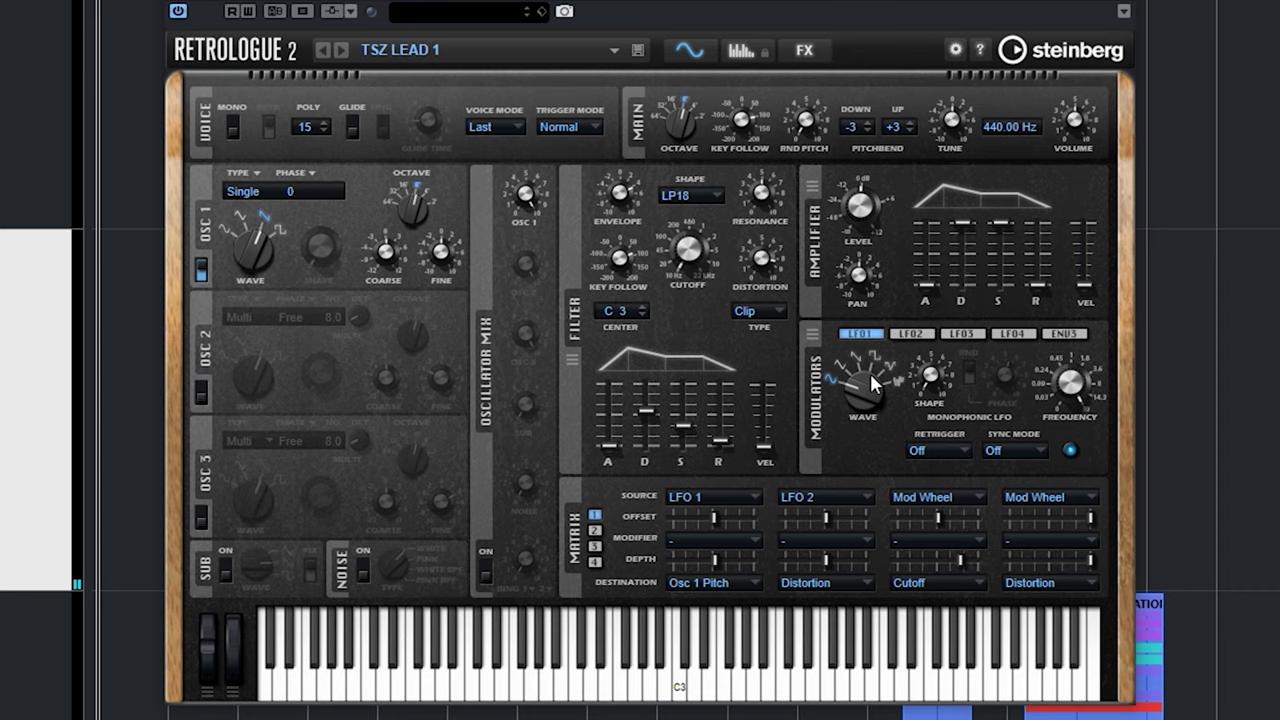
Step: Try LFO 1's last and first waveforms, then slow it to about 18 Hz and return it to 30 Hz
left_click_drag(871, 380, 871, 360)
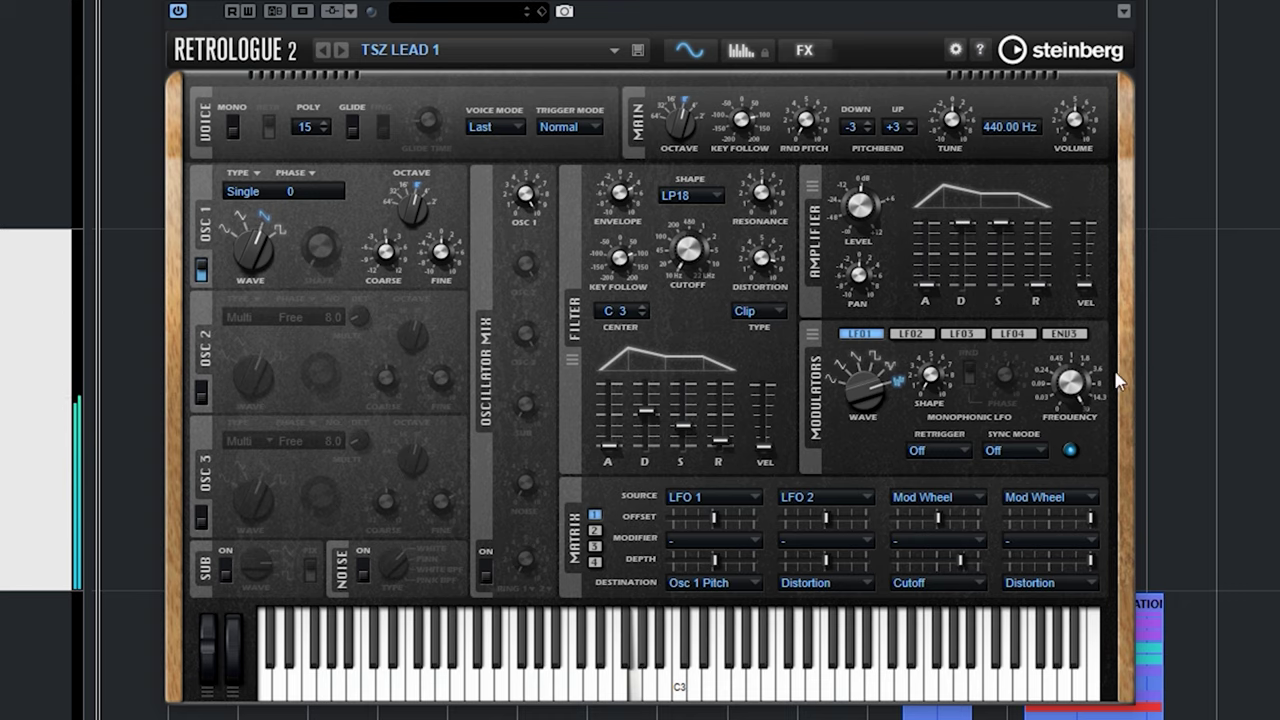
left_click_drag(873, 390, 857, 590)
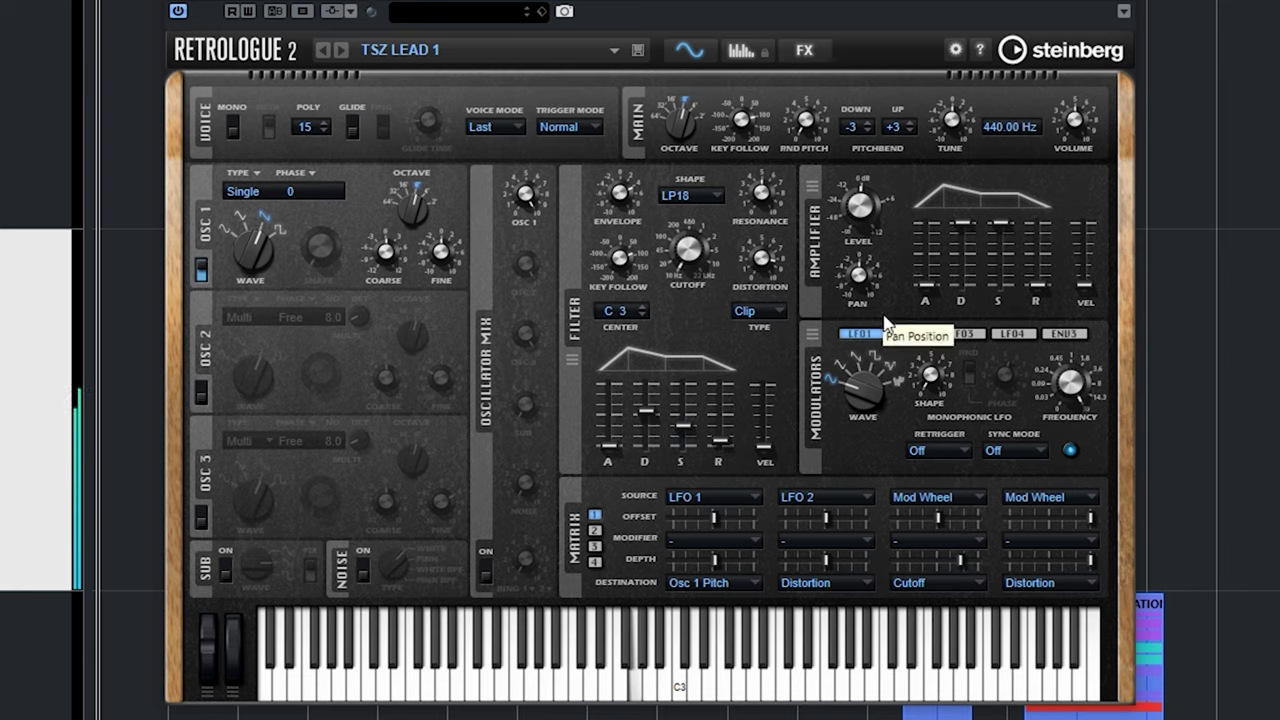
left_click_drag(1074, 393, 1073, 453)
mouse_move(1091, 391)
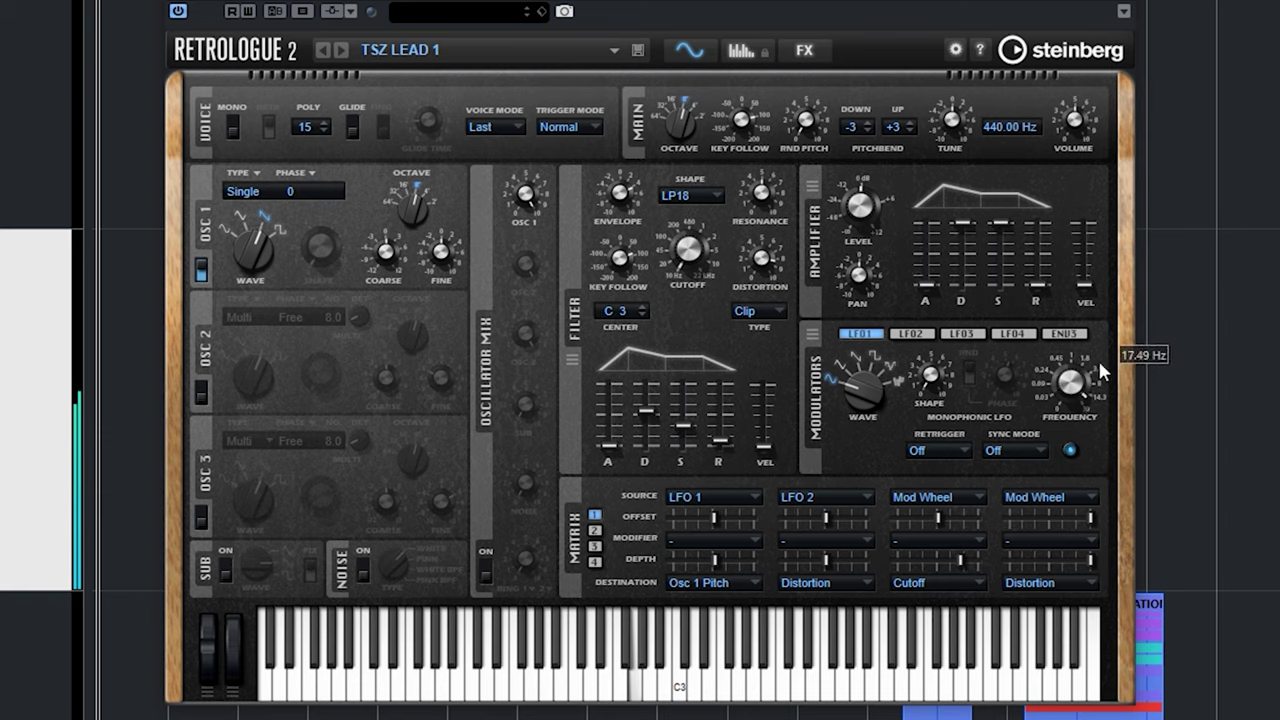
left_click_drag(1101, 372, 1115, 305)
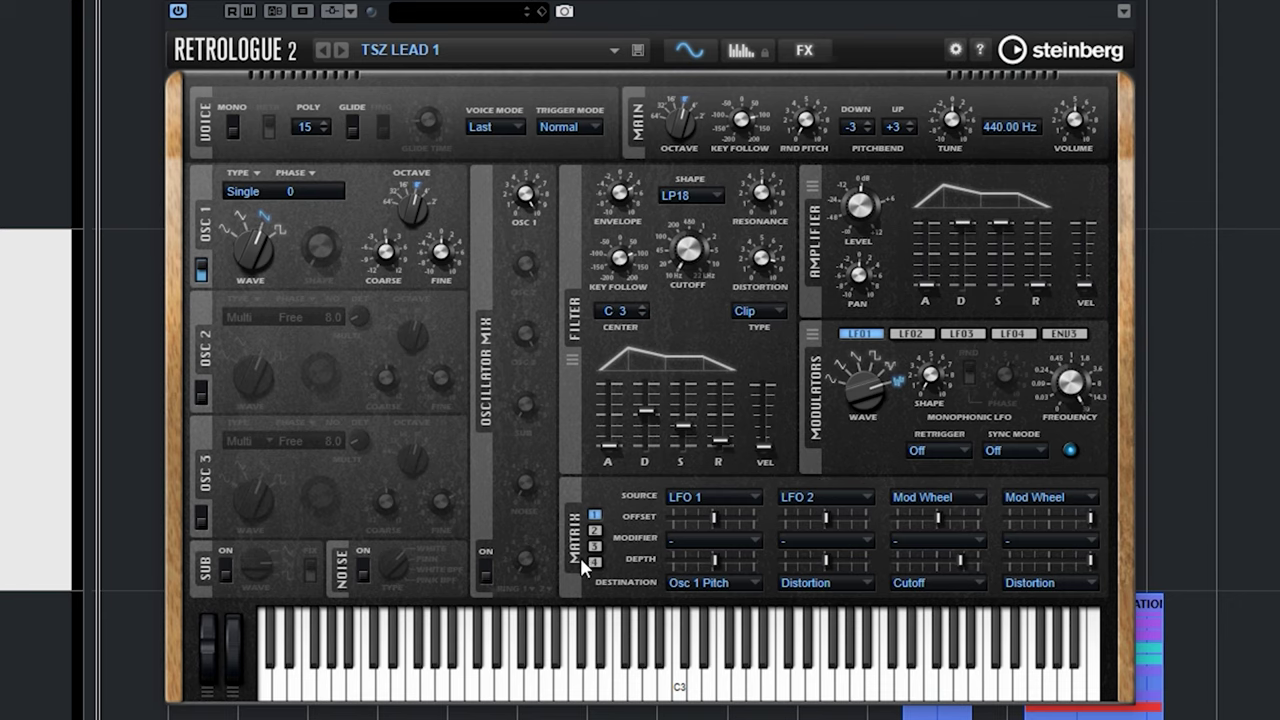
Step: Review modulation matrix pages 2, 3 and 4, then return to page 1 and check slot 1's sources
left_click(595, 530)
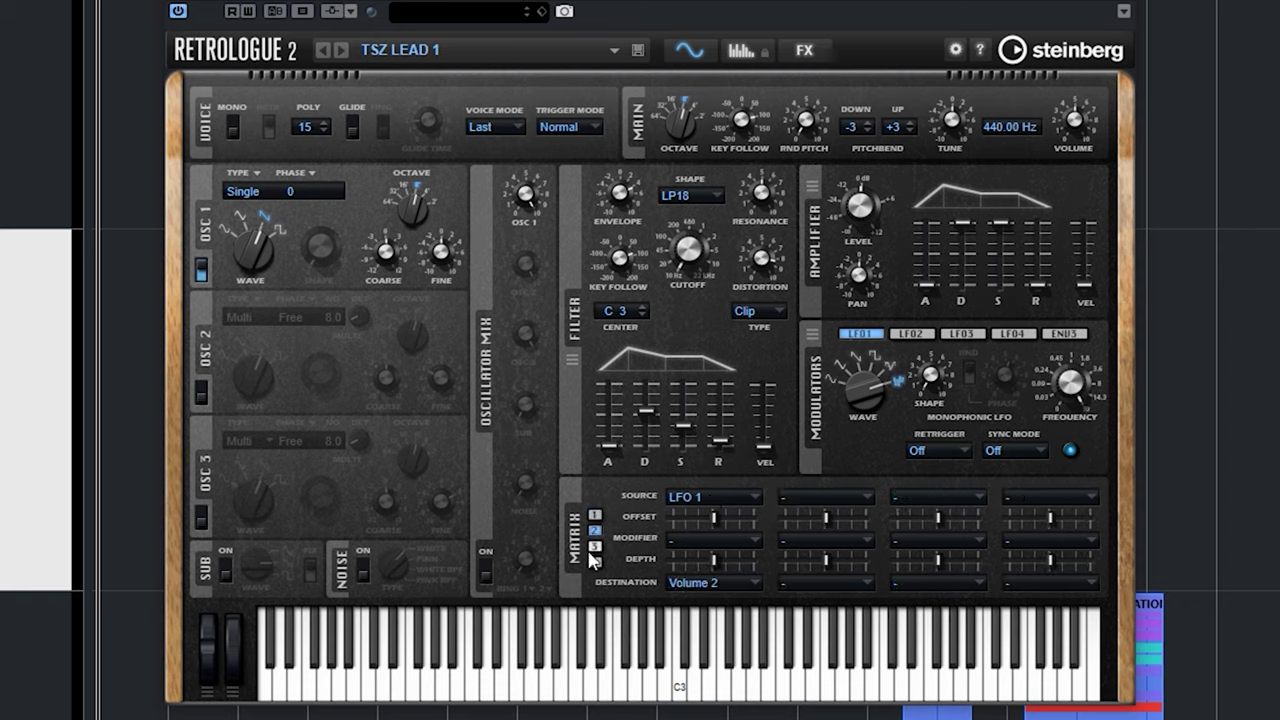
left_click(595, 546)
left_click(595, 562)
left_click(595, 514)
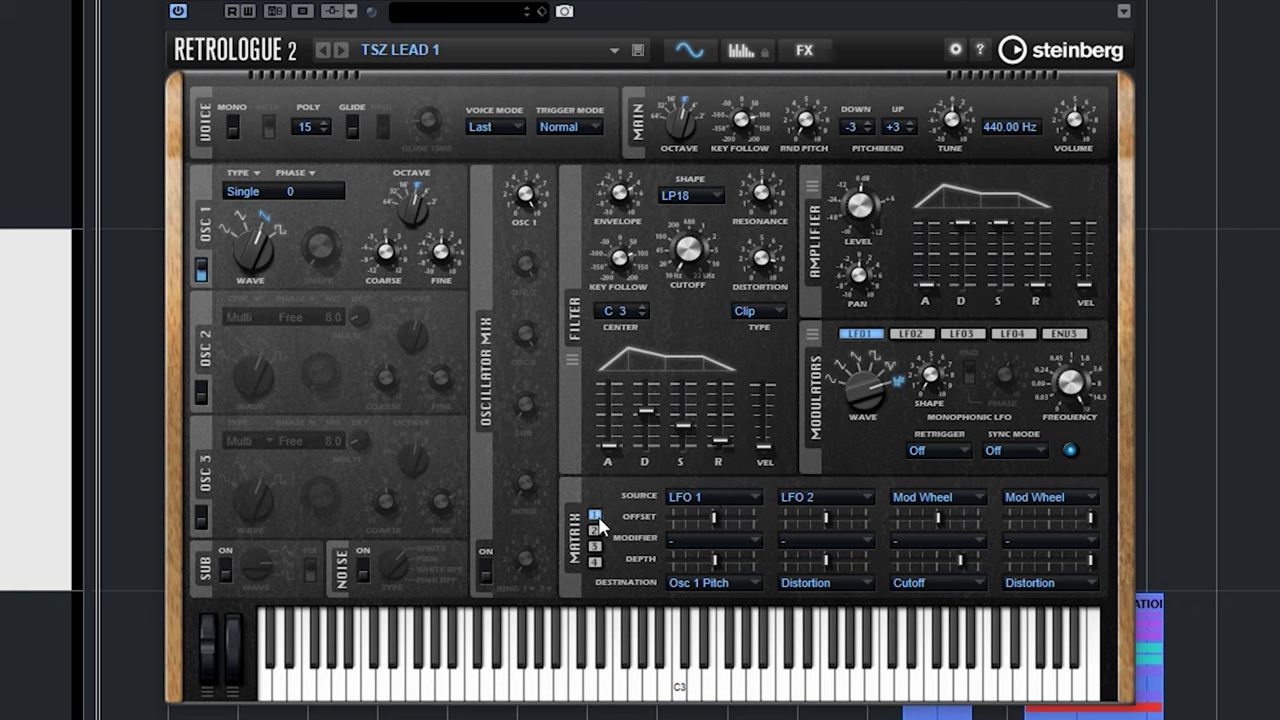
left_click(742, 505)
left_click(862, 338)
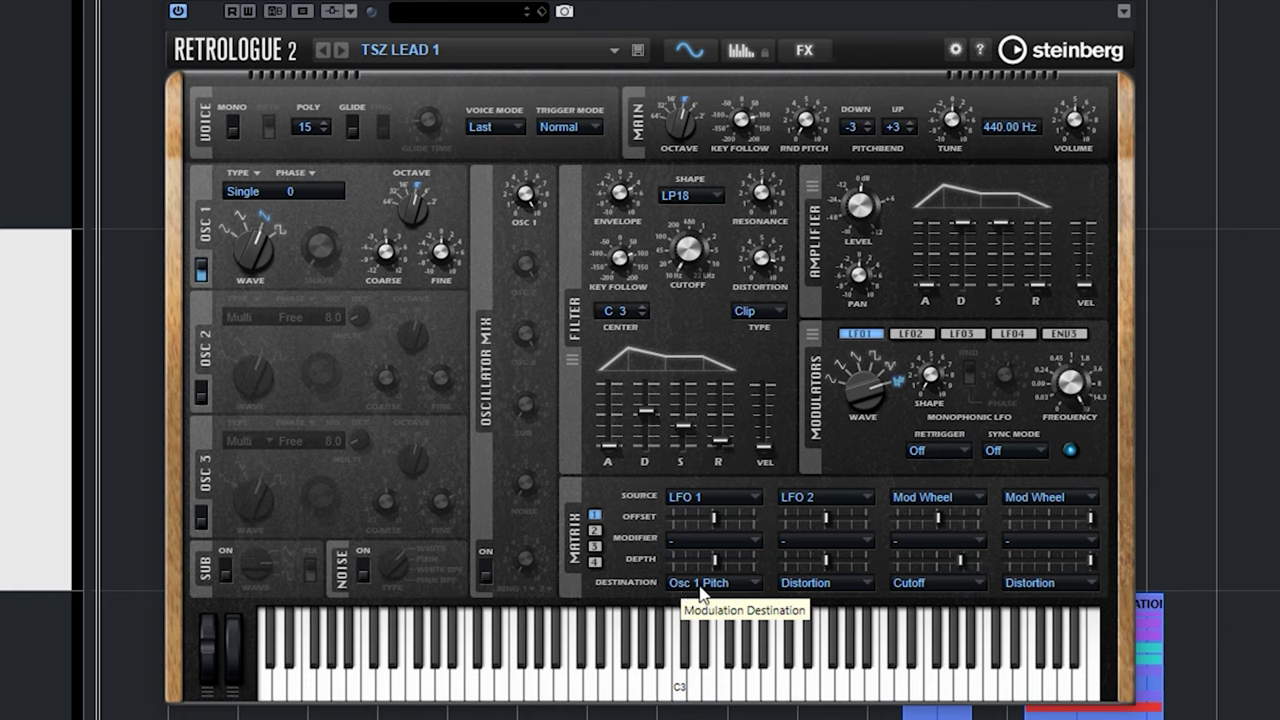
Step: Set the slot 1 LFO 1 to Osc 1 Pitch depth to about 0.51
mouse_move(714, 565)
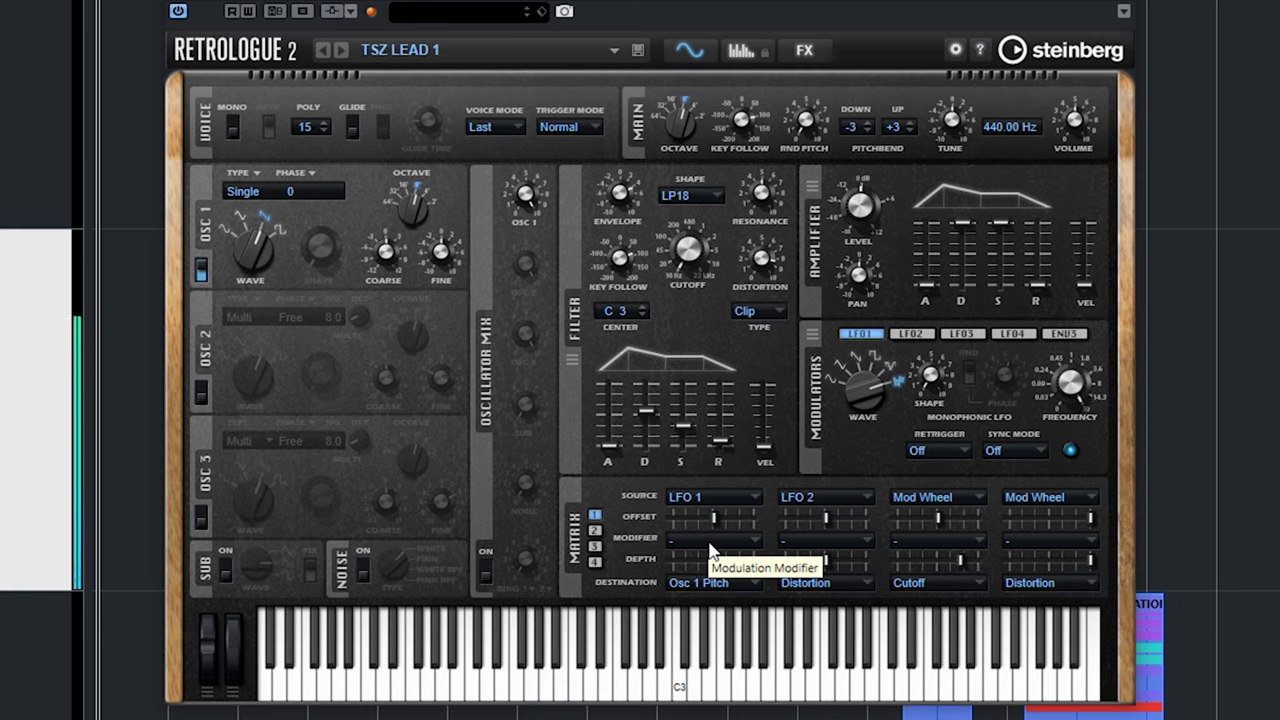
left_click_drag(734, 559, 708, 560)
scroll(708, 560, "up", 8)
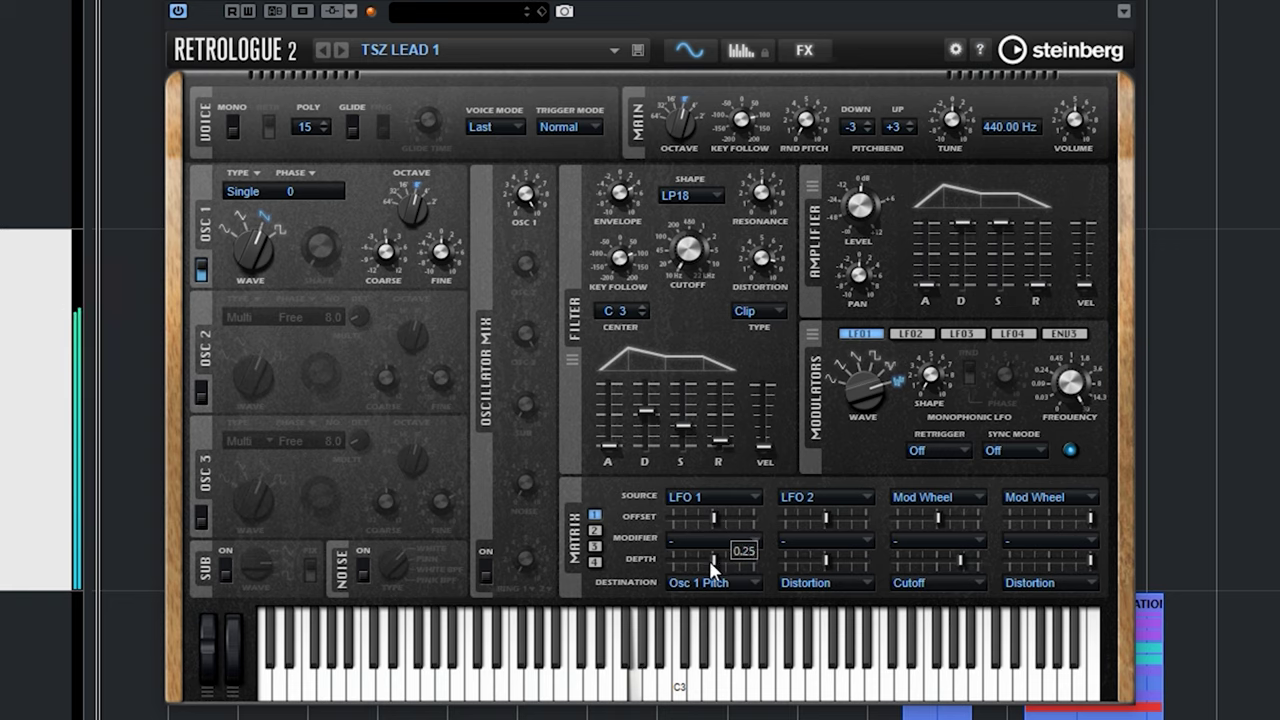
scroll(709, 562, "up", 15)
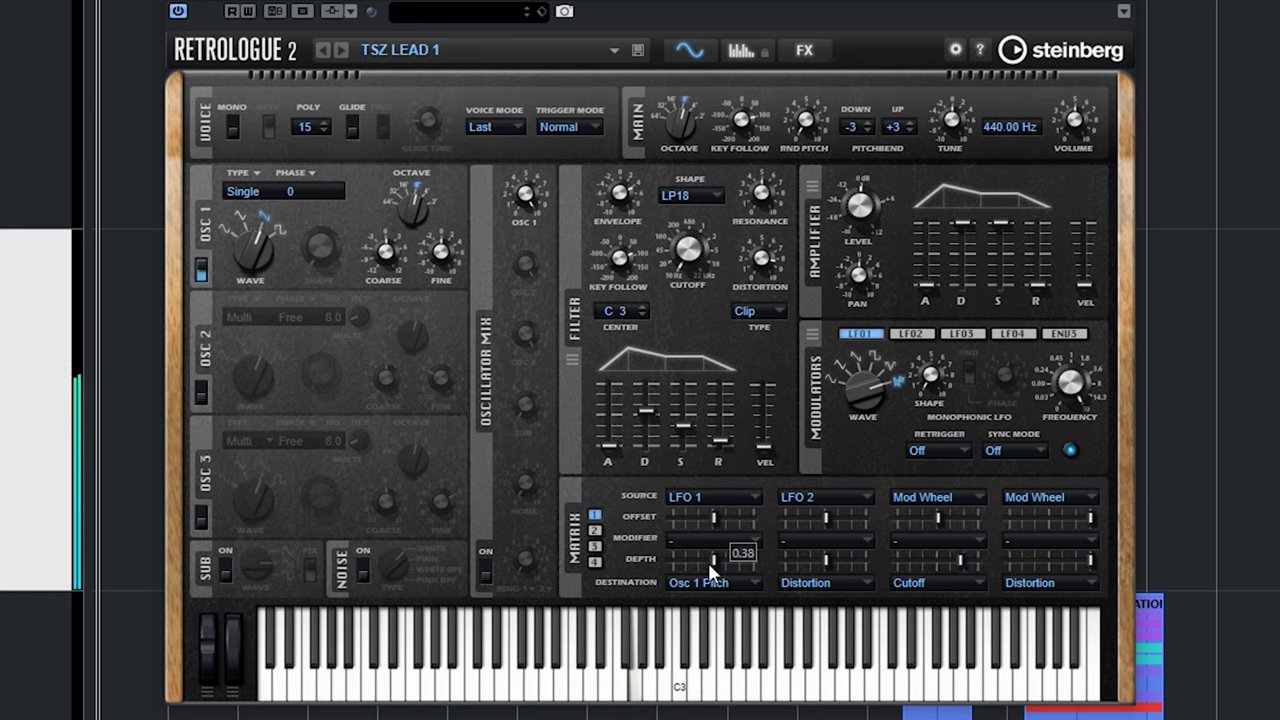
scroll(713, 562, "up", 3)
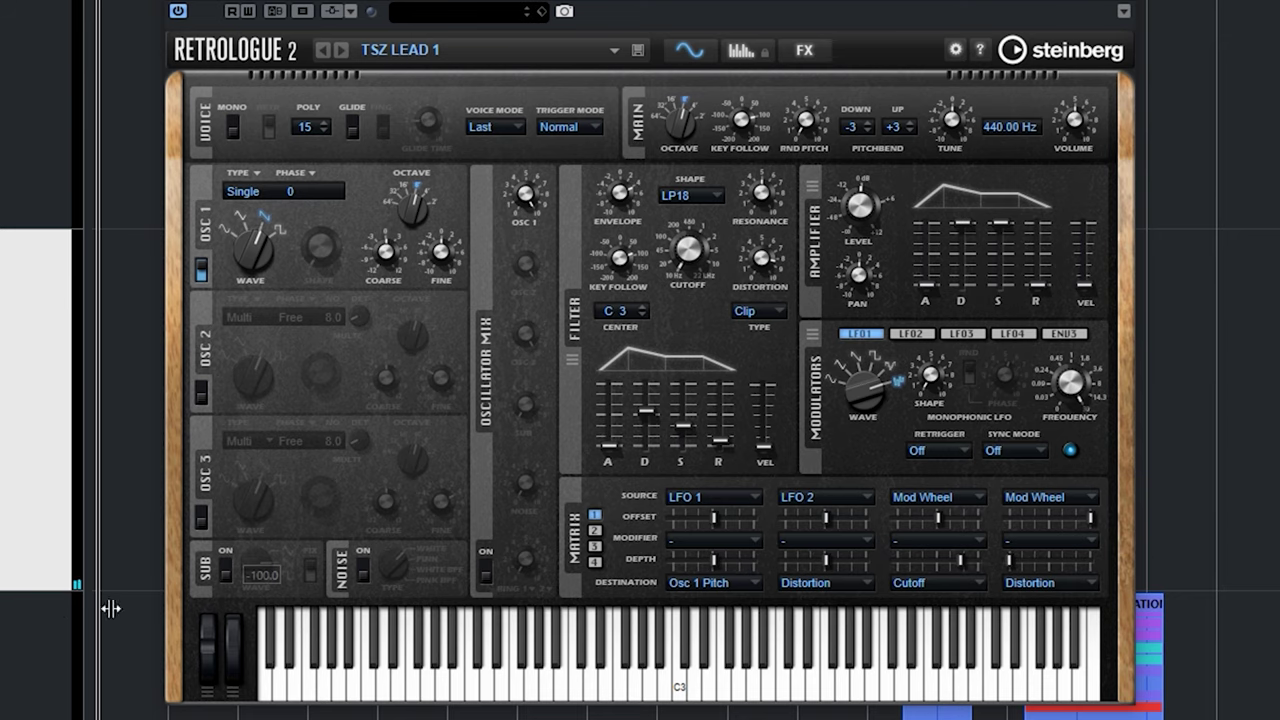
Step: Centre the slot 4 Mod Wheel to Distortion offset and show the FX page
mouse_move(960, 566)
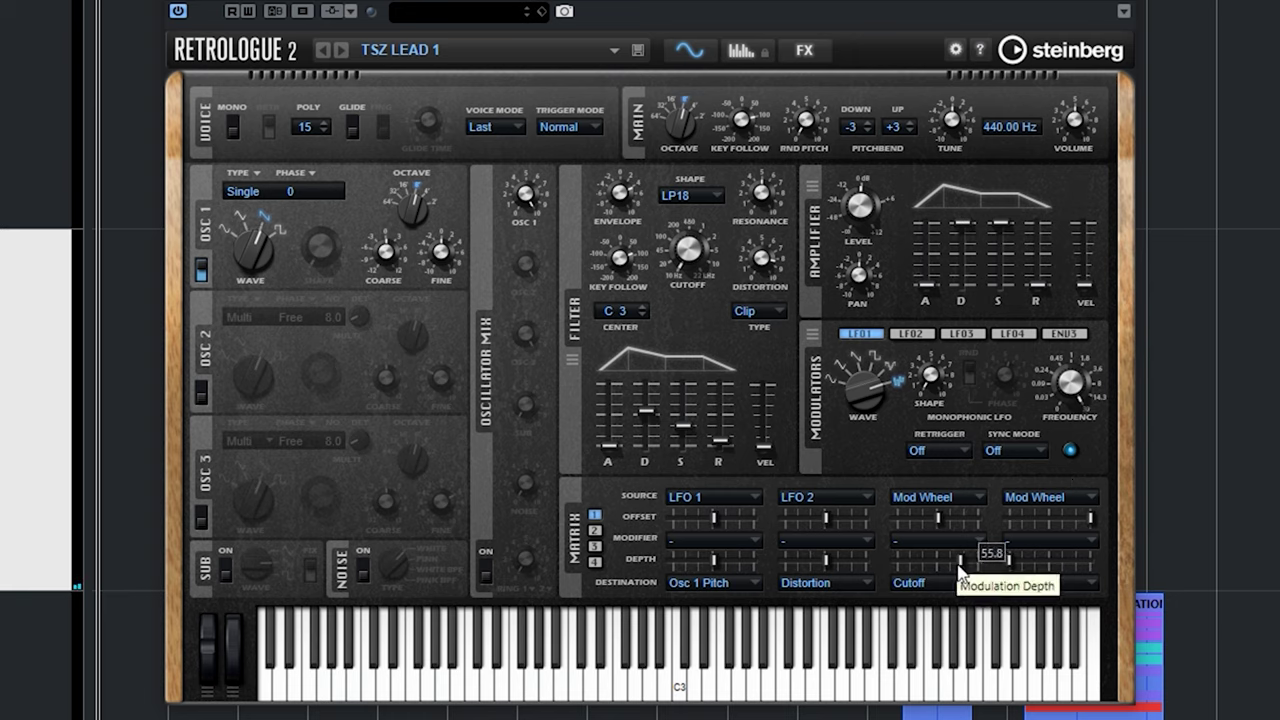
mouse_move(926, 393)
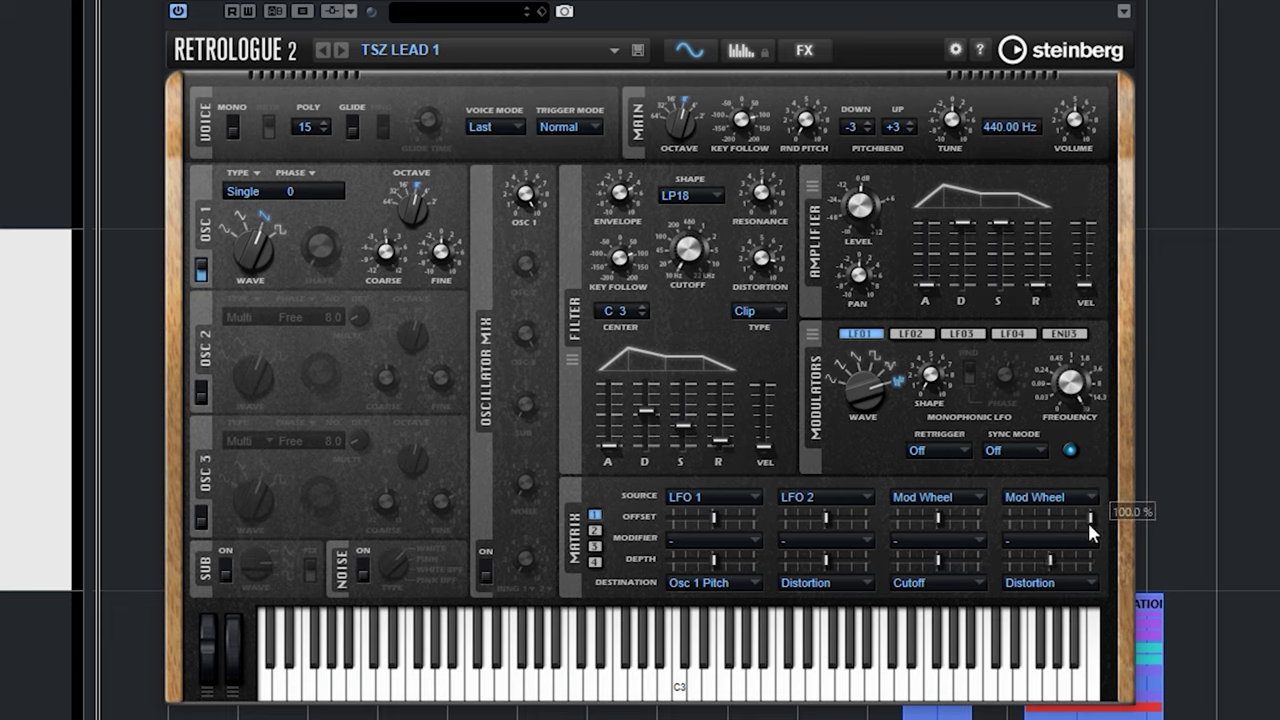
left_click_drag(1088, 519, 1052, 518)
mouse_move(784, 518)
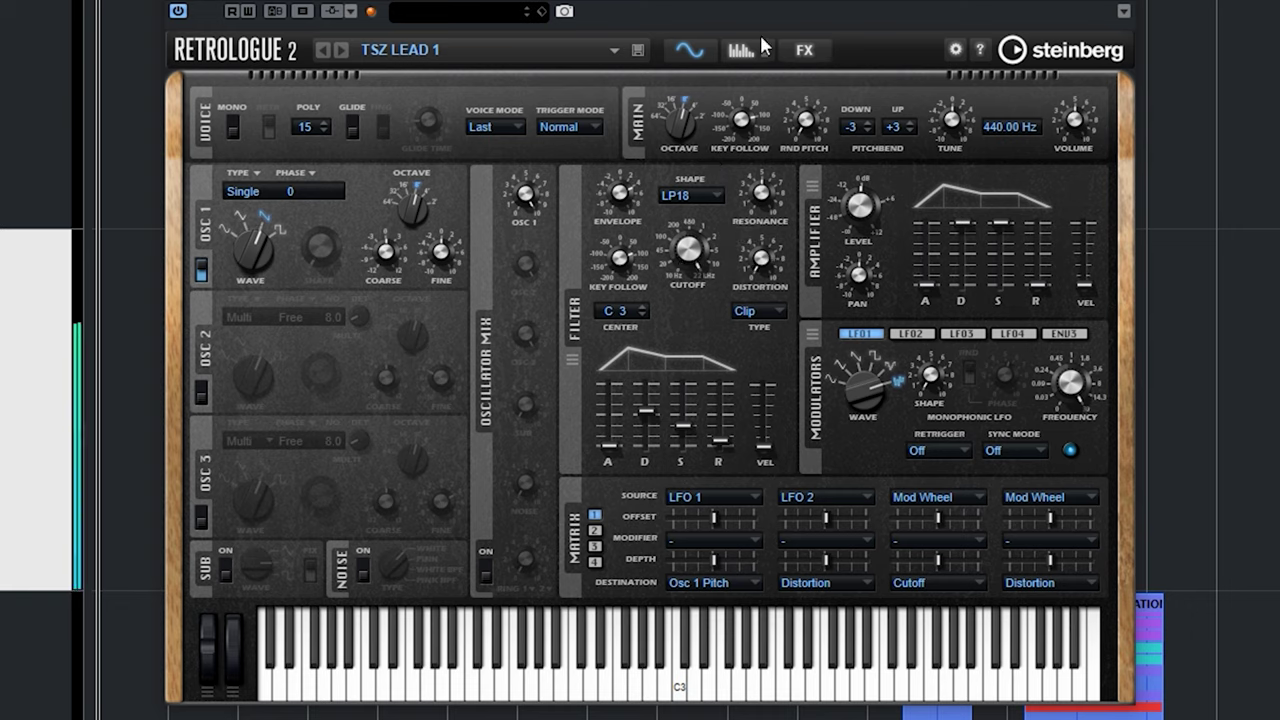
left_click(783, 47)
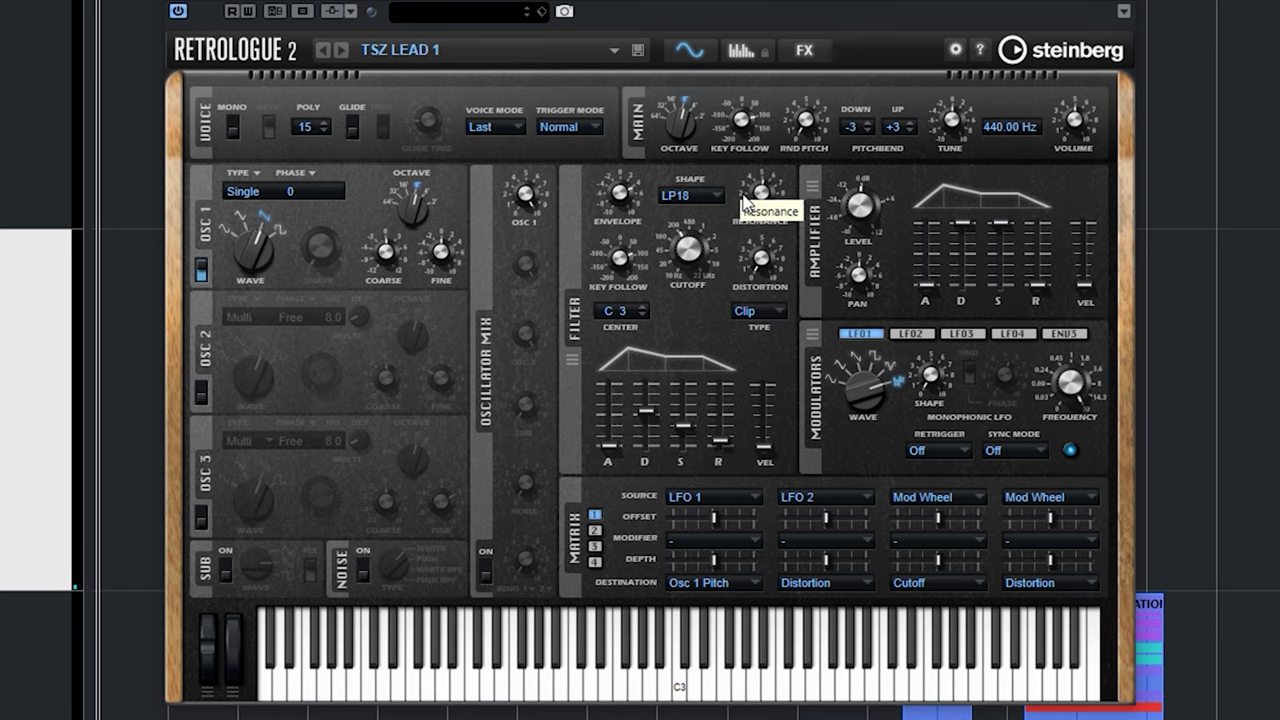
Step: Raise the LP18 filter cutoff knob until it reads 142 Hz
mouse_move(760, 207)
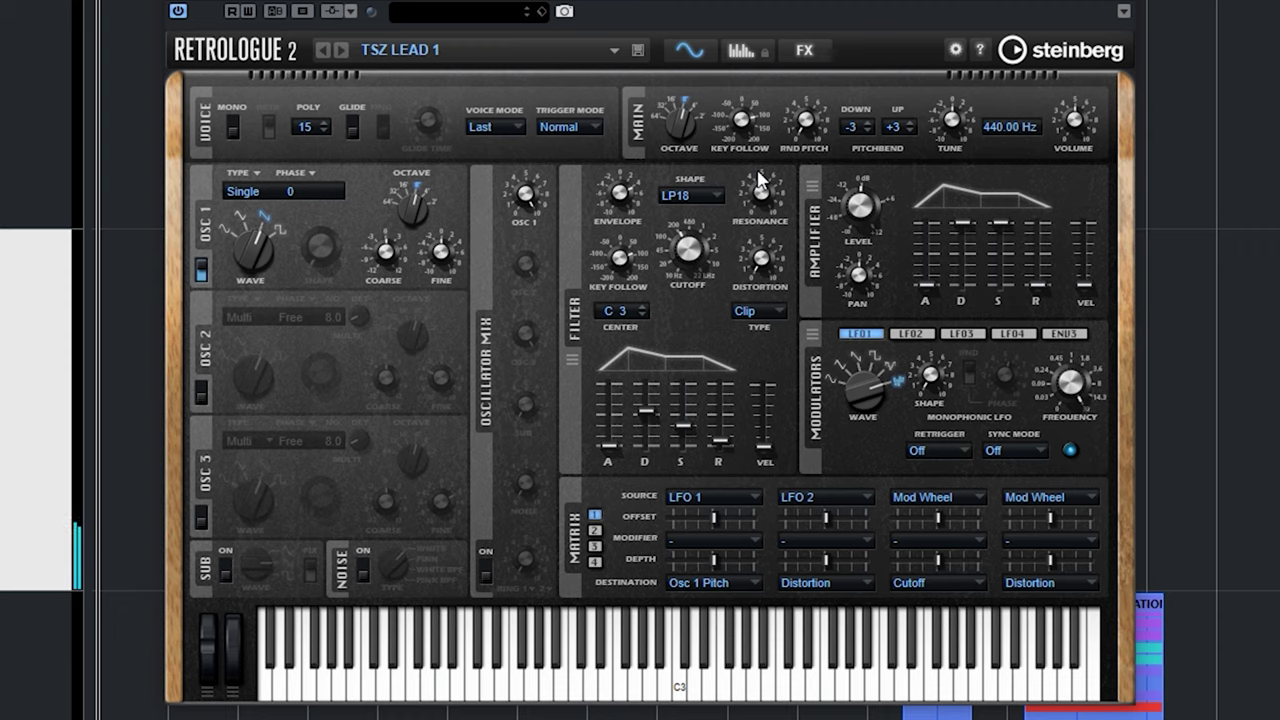
mouse_move(700, 275)
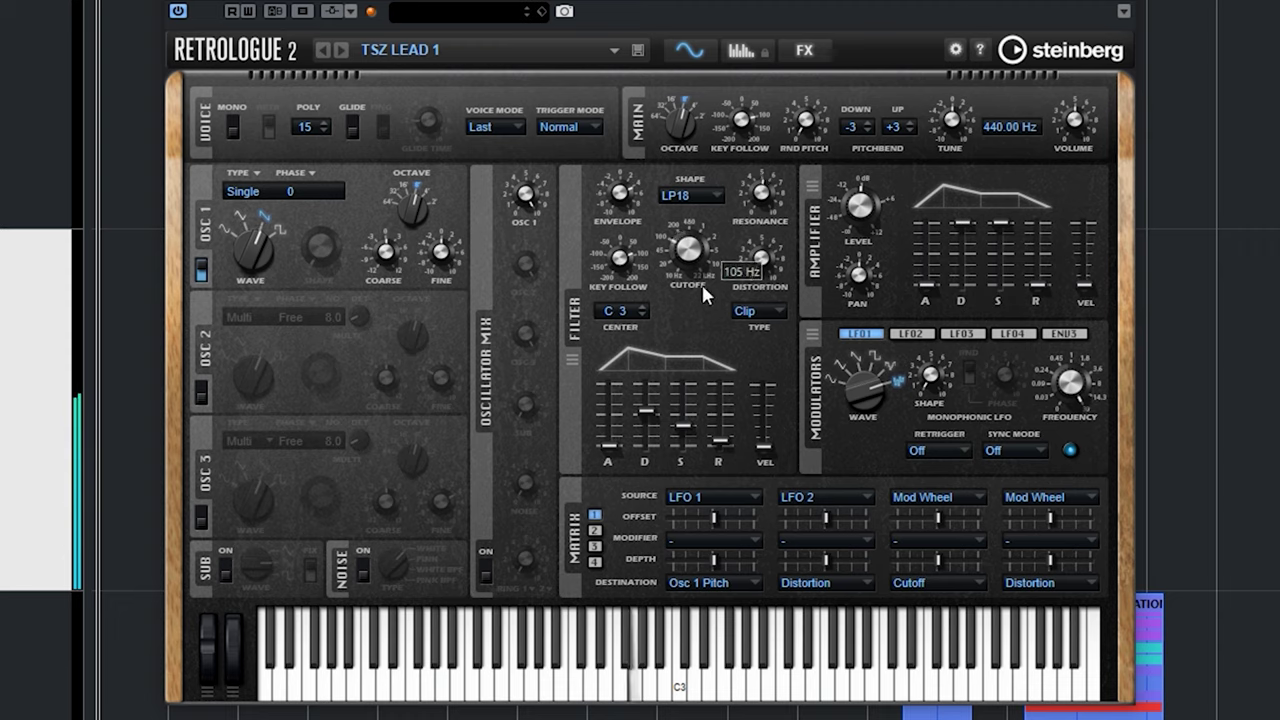
left_click_drag(702, 285, 711, 240)
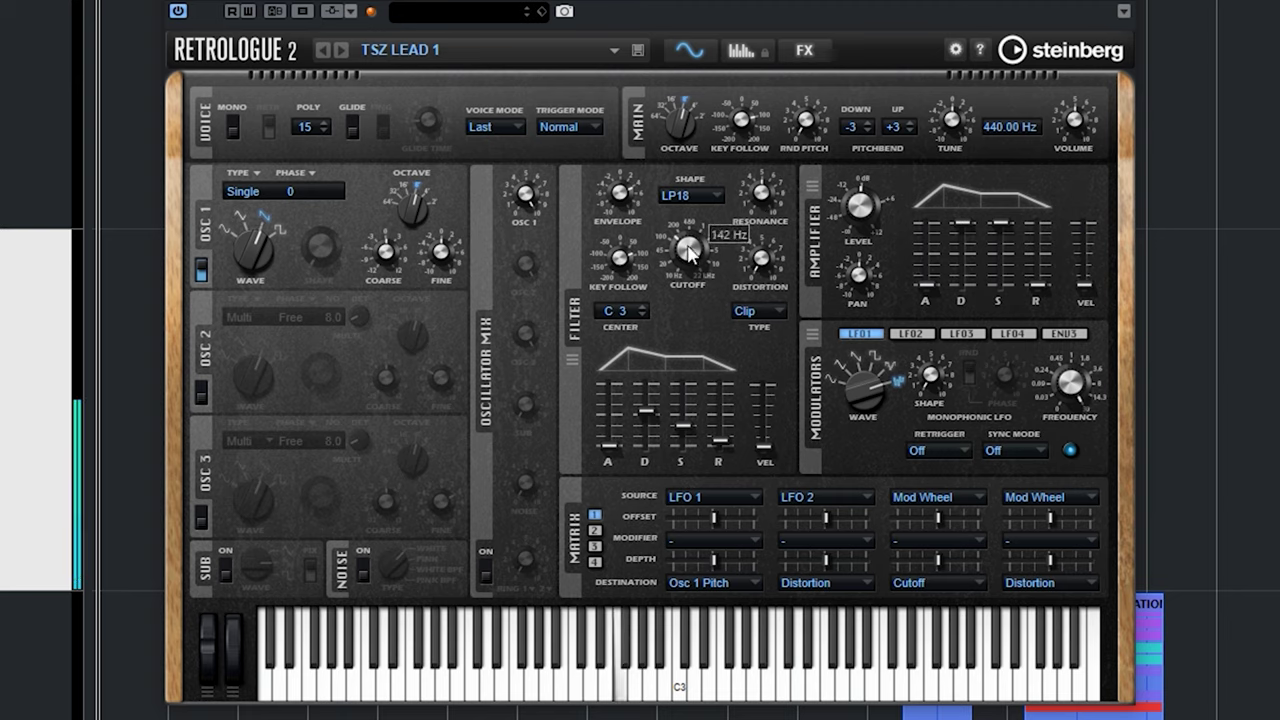
mouse_move(698, 262)
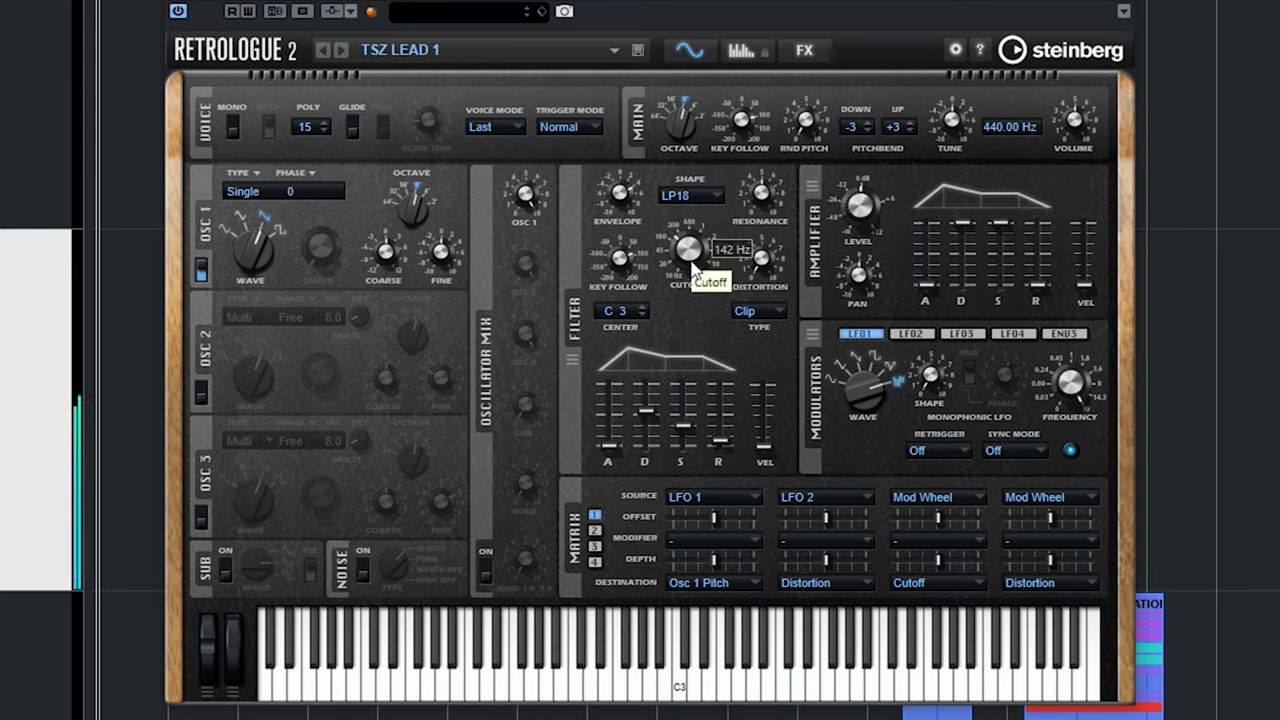
mouse_move(766, 260)
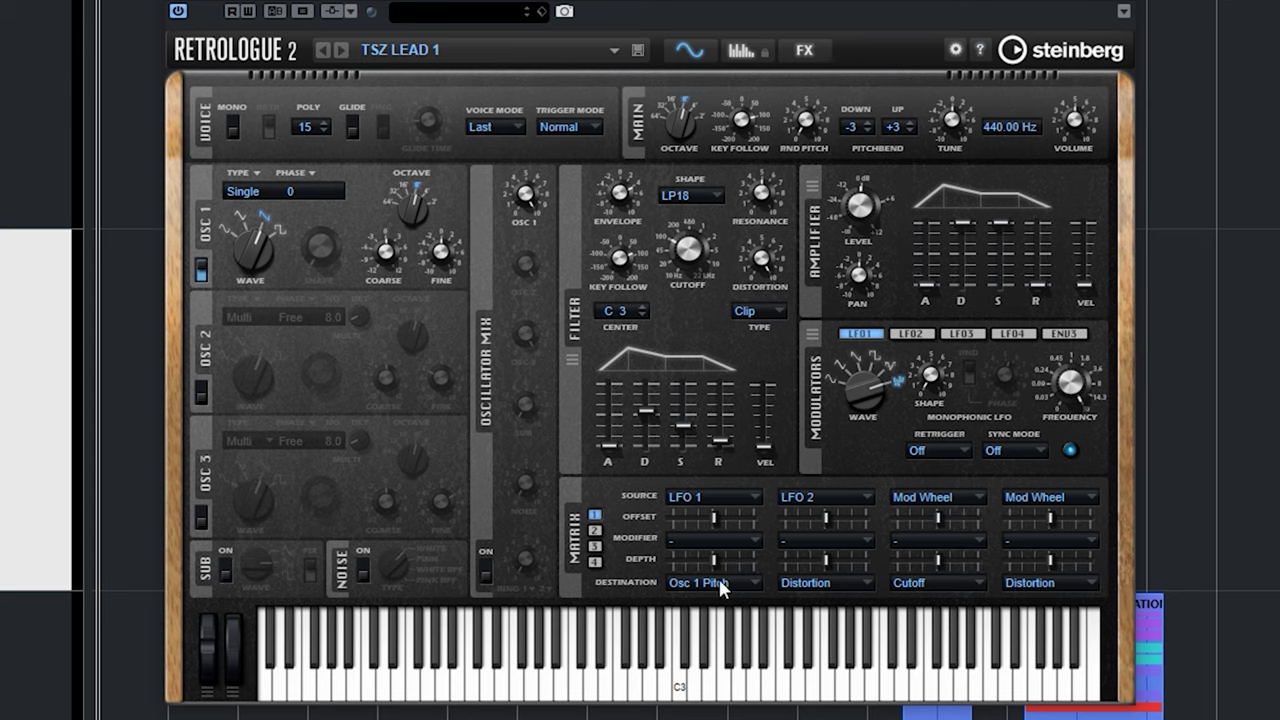
Step: Bring up the Source options for matrix slot 2, currently set to LFO 2
left_click_drag(704, 562, 705, 552)
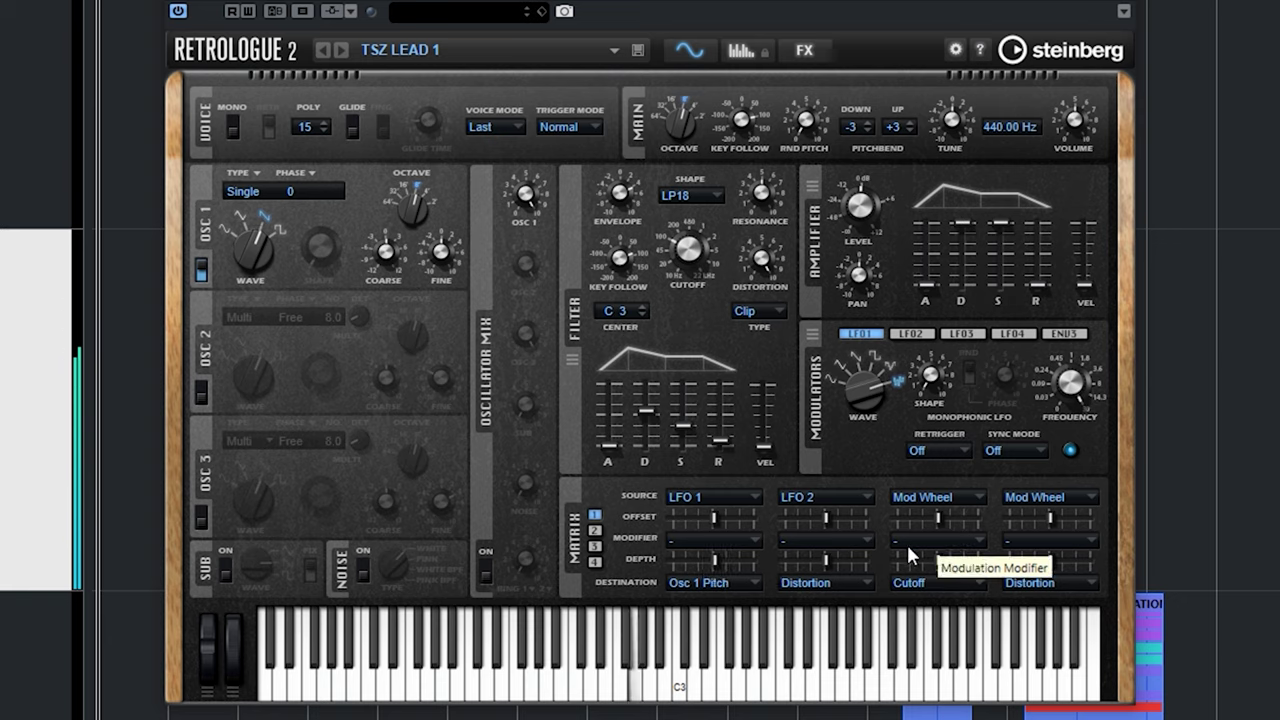
Step: Clear matrix slot 2 by setting both its LFO 2 source and Distortion destination to '-'
left_click(841, 494)
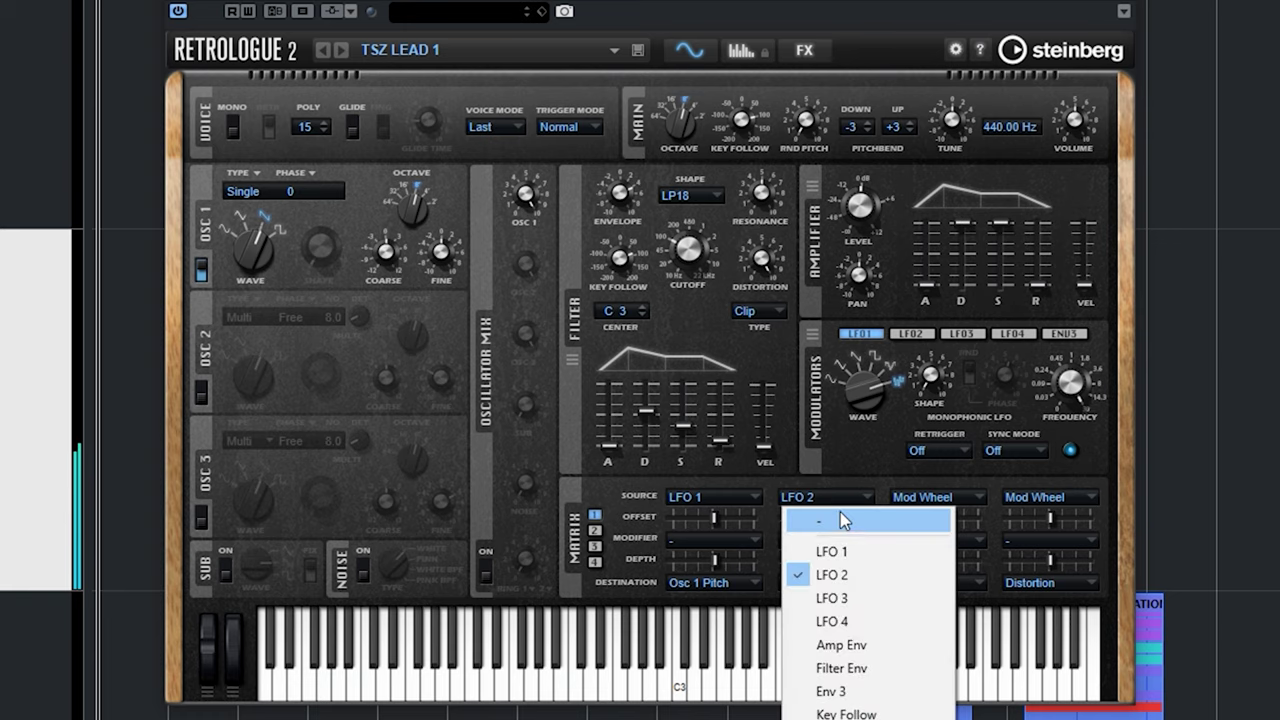
left_click(840, 514)
left_click(842, 582)
left_click(865, 611)
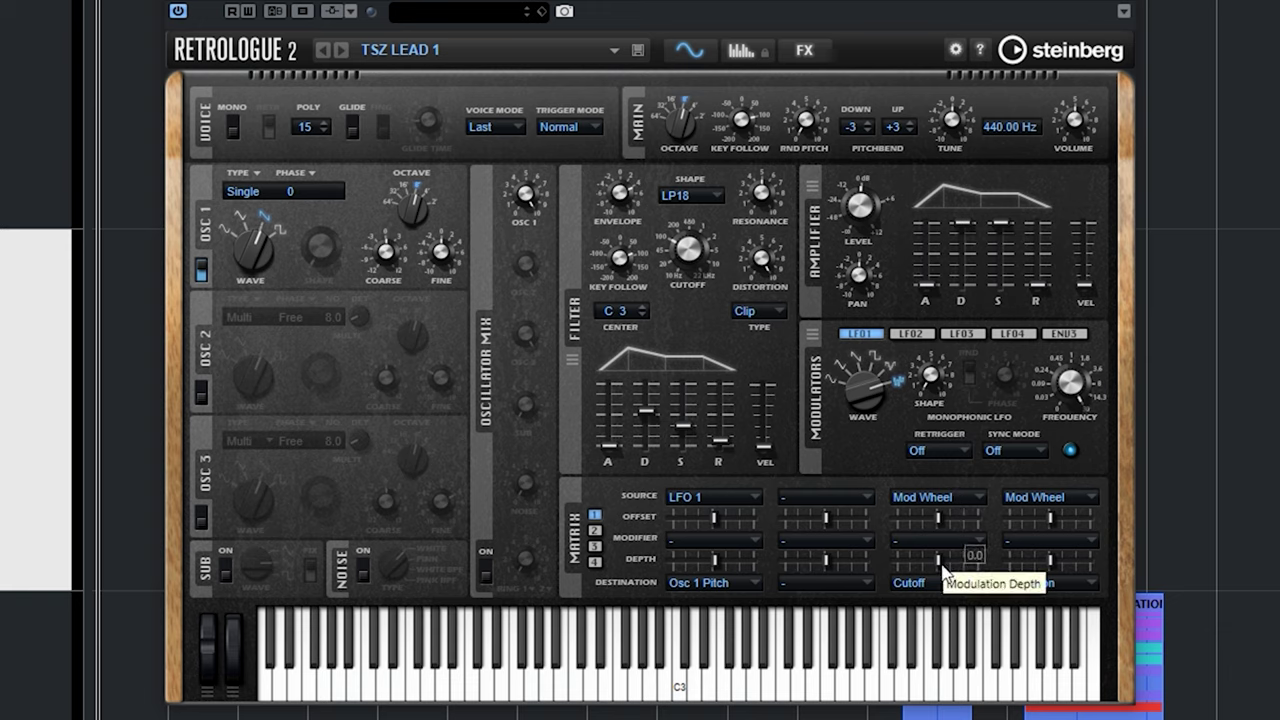
Step: Raise the Mod Wheel-to-Cutoff depth to 66.2, route slot 4 to Distortion, and centre the offset
left_click_drag(940, 560, 952, 561)
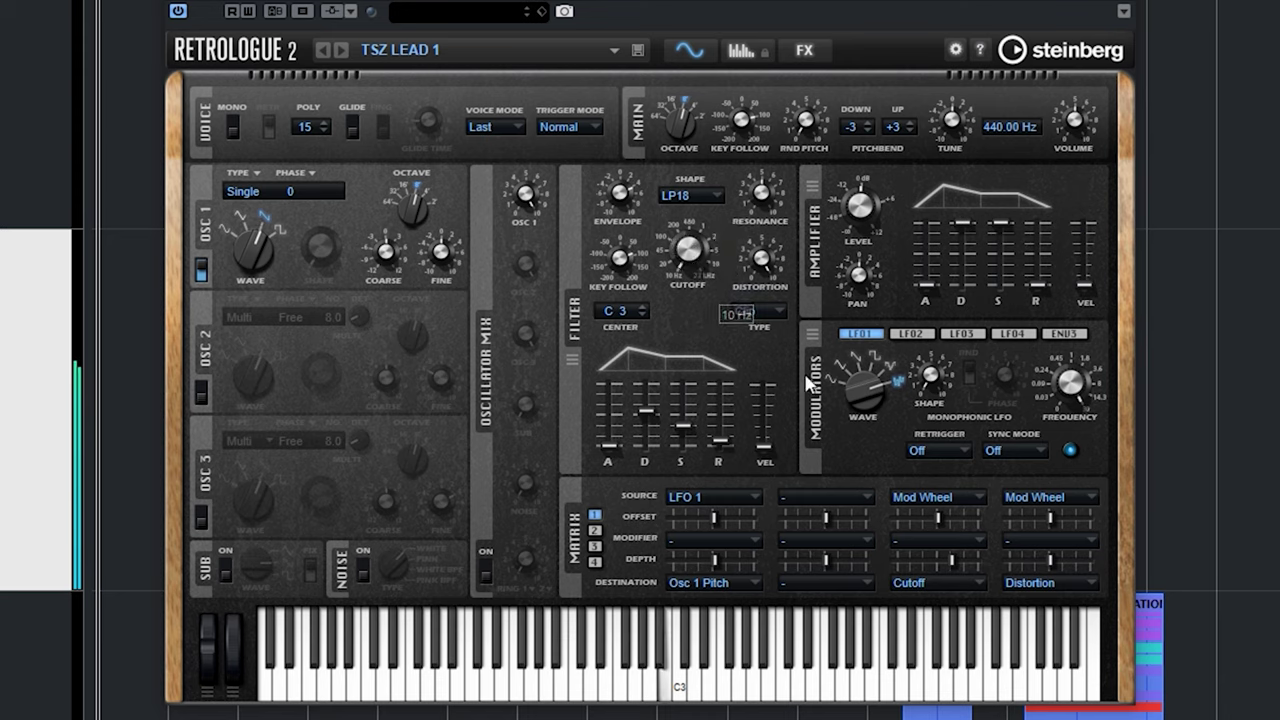
left_click_drag(957, 561, 965, 558)
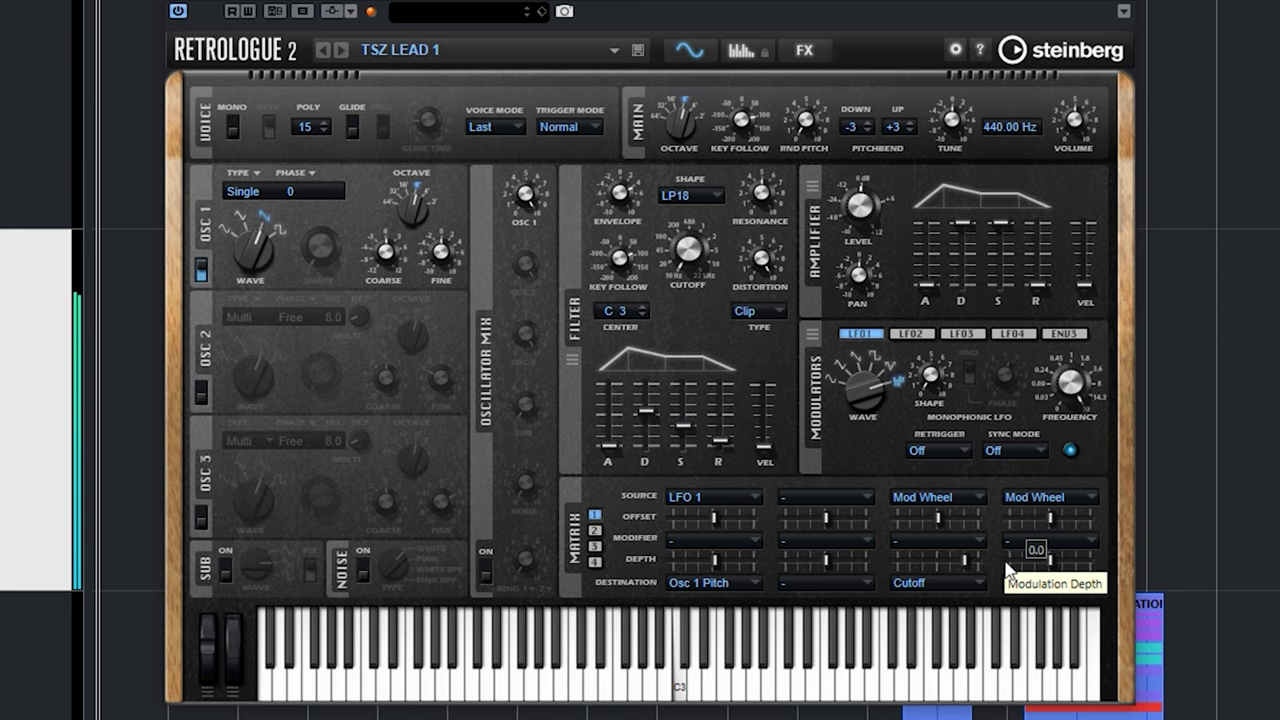
left_click(1045, 582)
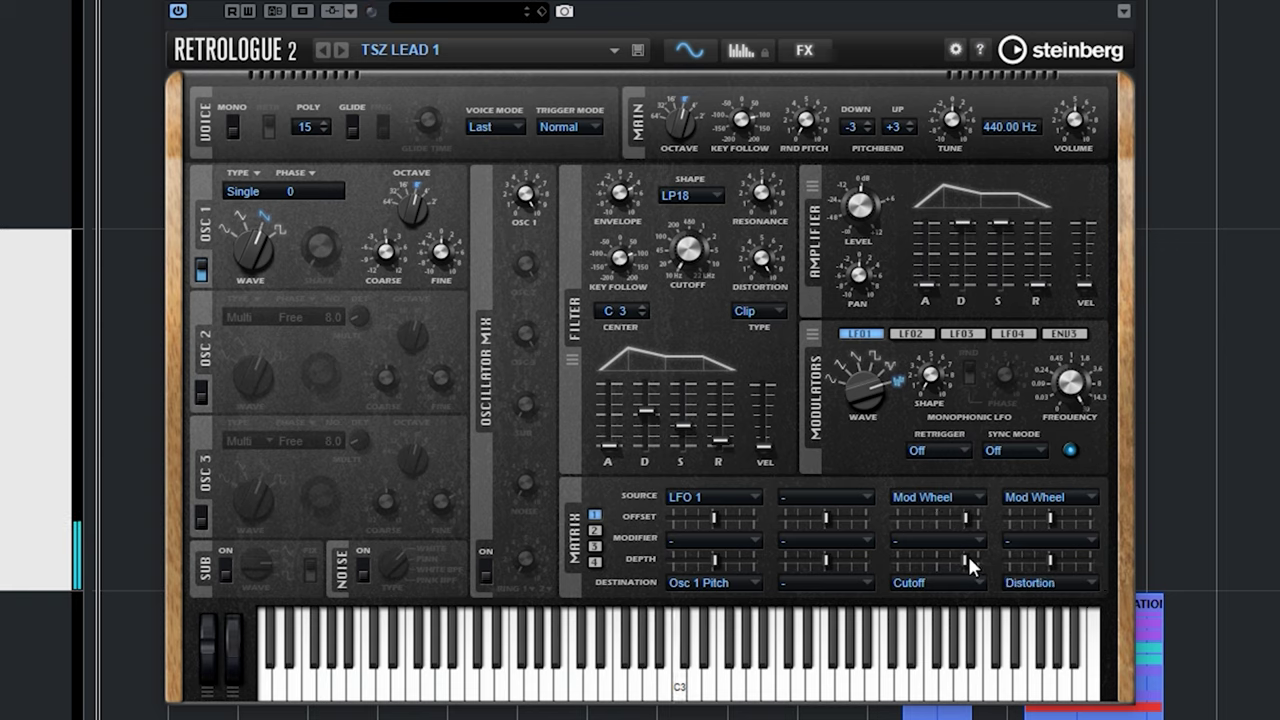
left_click(963, 516, "ctrl")
mouse_move(967, 566)
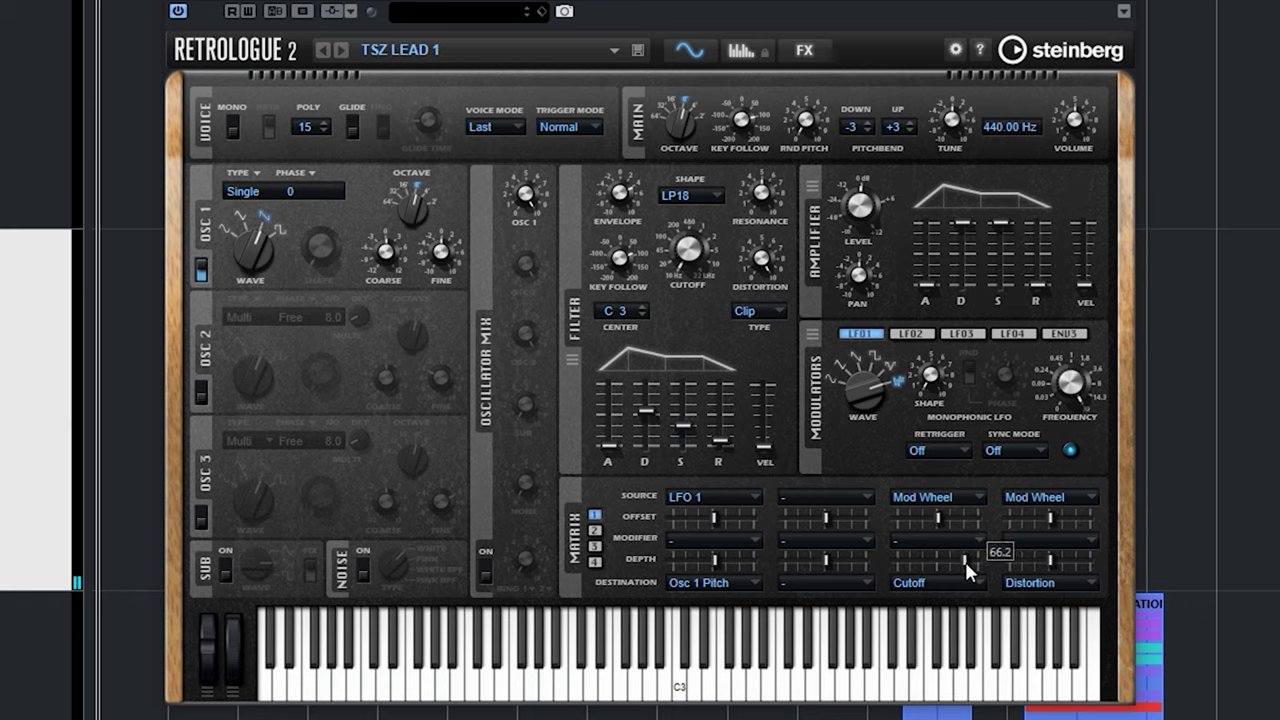